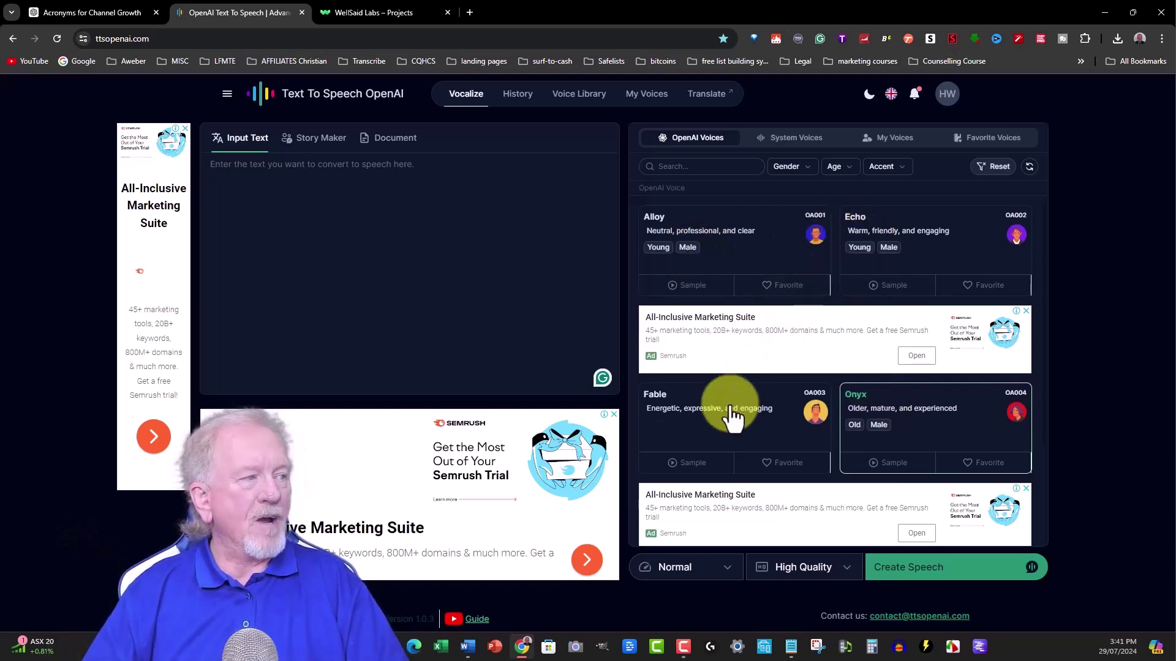
scroll(851, 346, "down", 2)
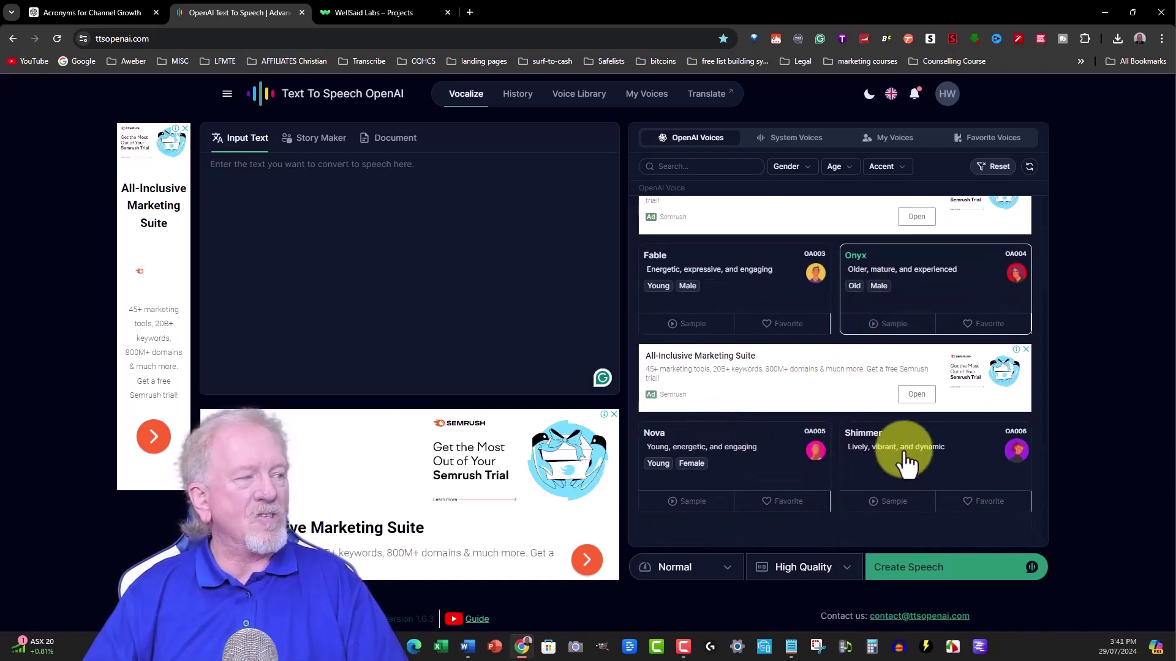
scroll(750, 392, "up", 2)
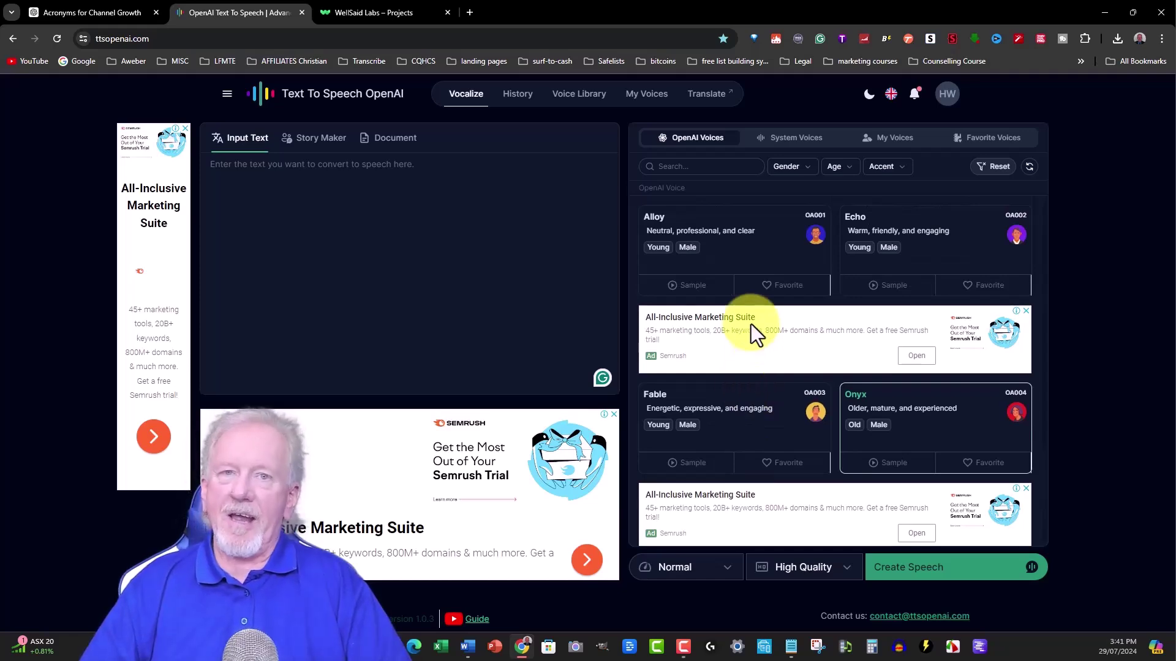
- Show the System Voices list and browse its accented voices, from Tom and Alex down and back up
left_click(790, 140)
scroll(970, 255, "down", 6)
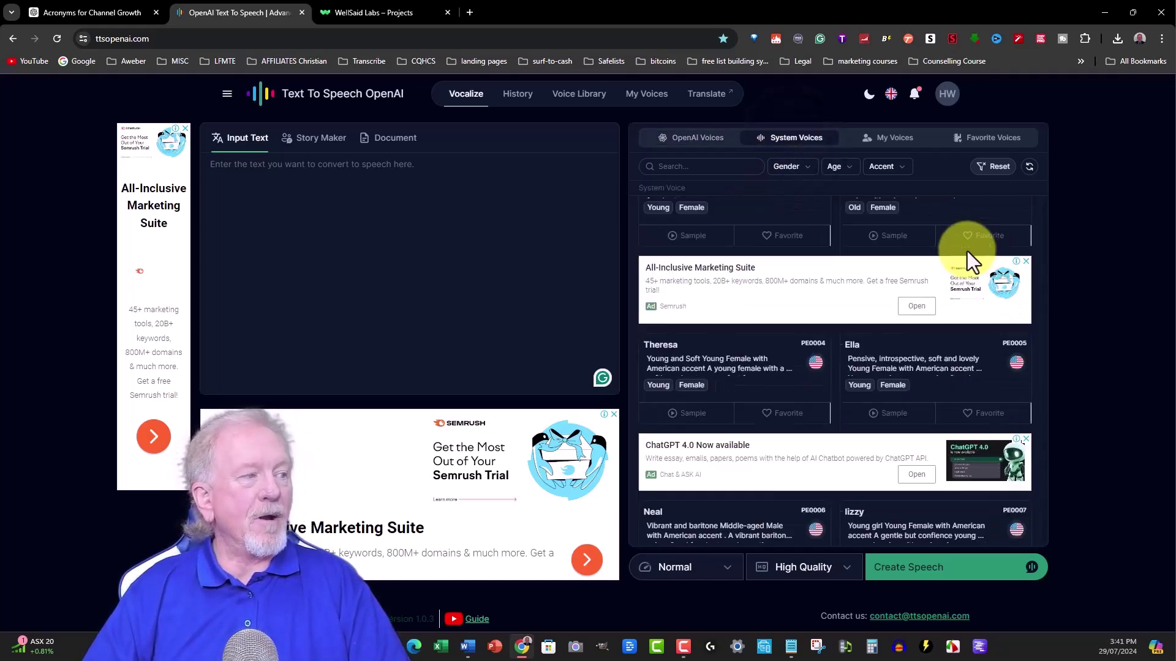
scroll(964, 255, "down", 20)
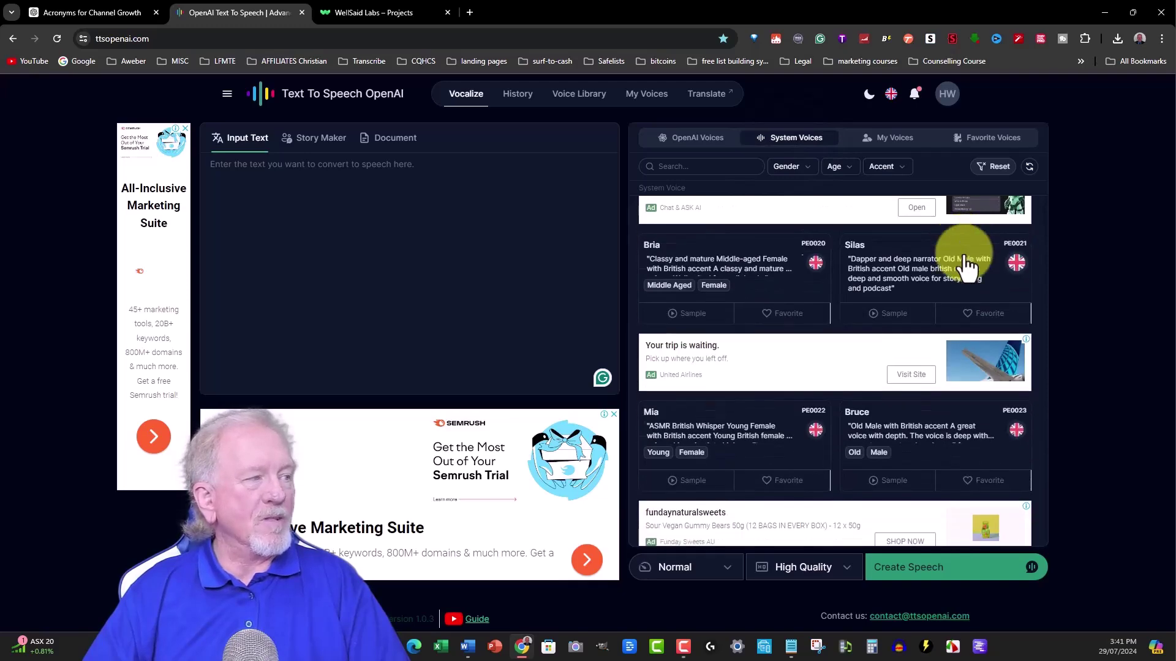
scroll(964, 253, "down", 20)
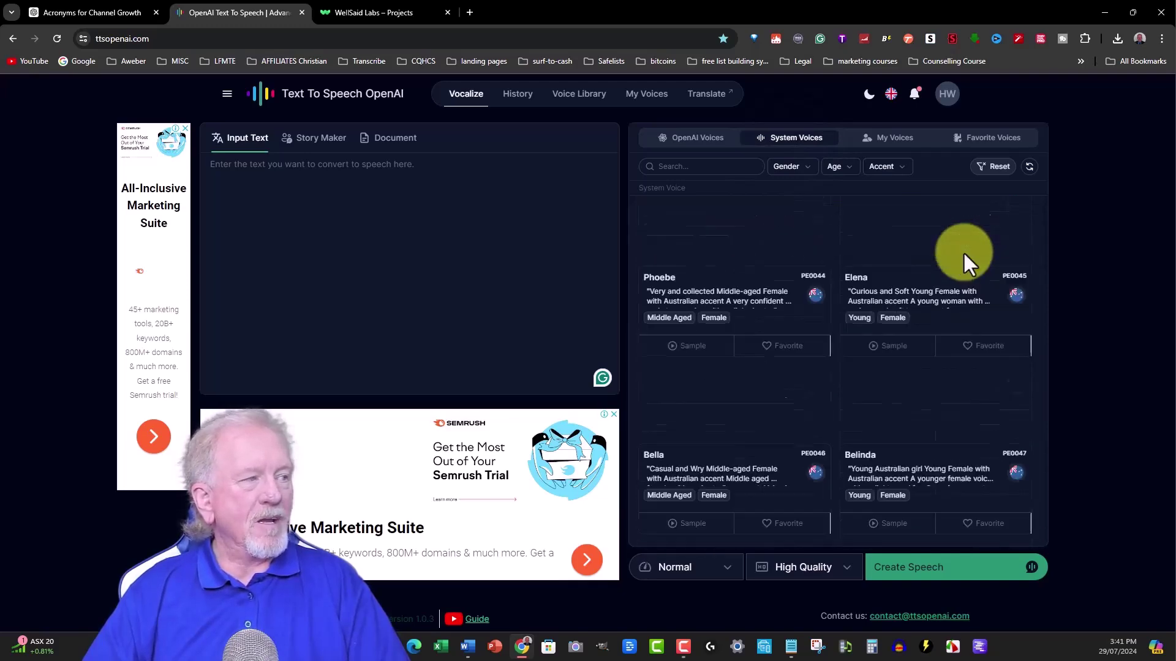
scroll(963, 252, "down", 20)
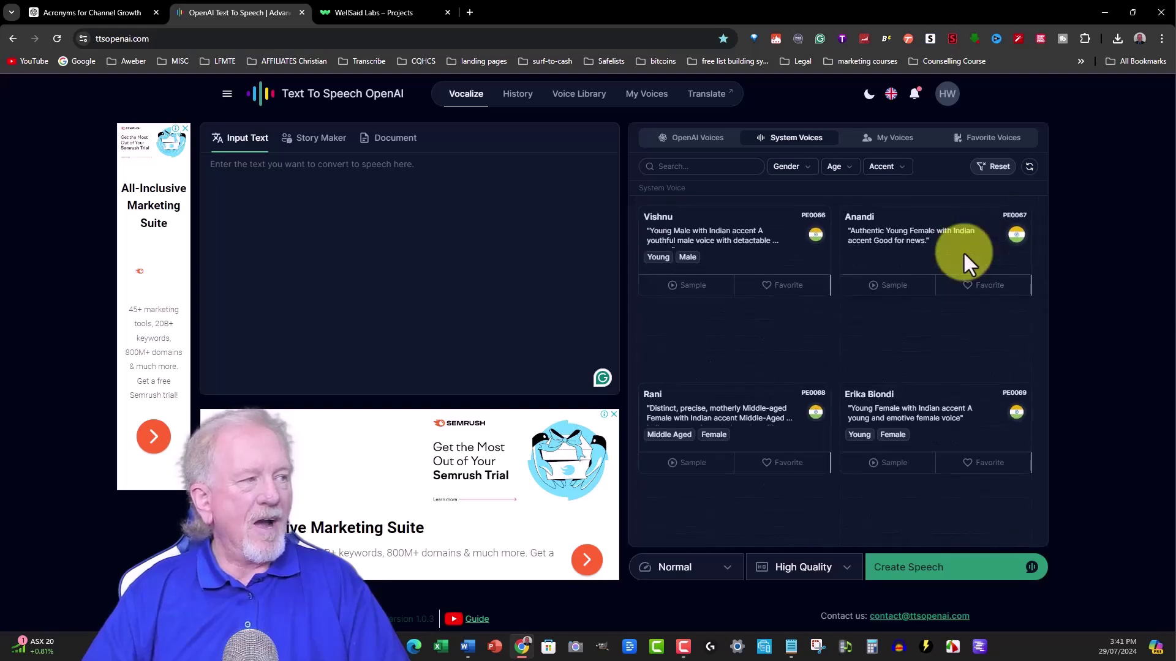
scroll(962, 252, "down", 10)
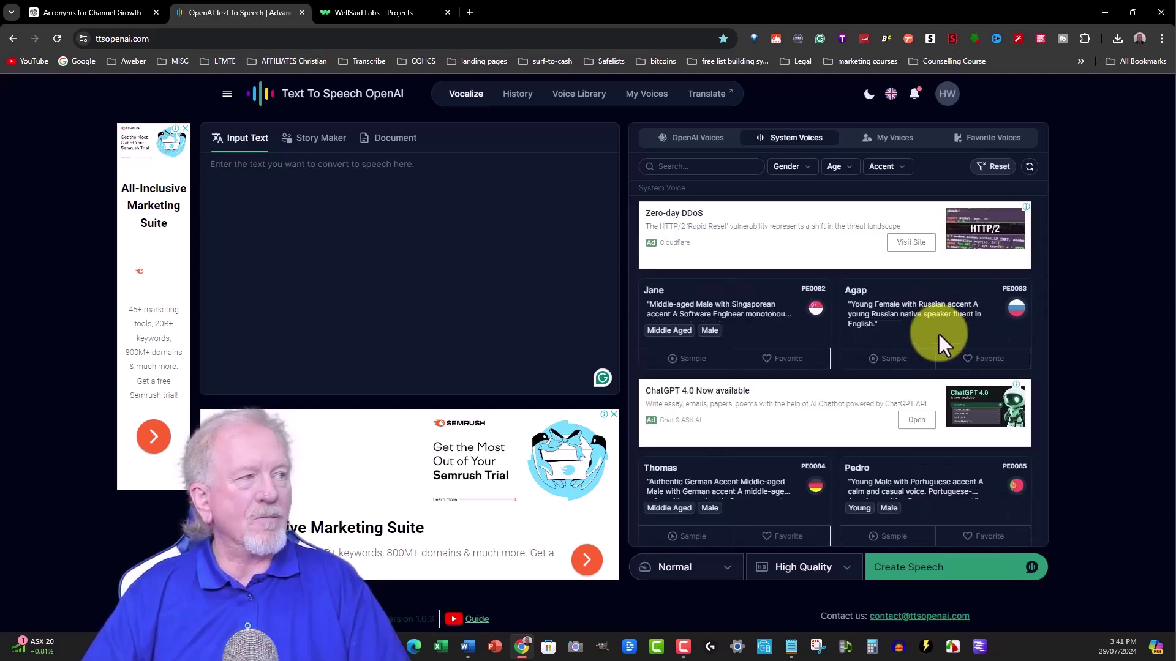
scroll(938, 332, "up", 20)
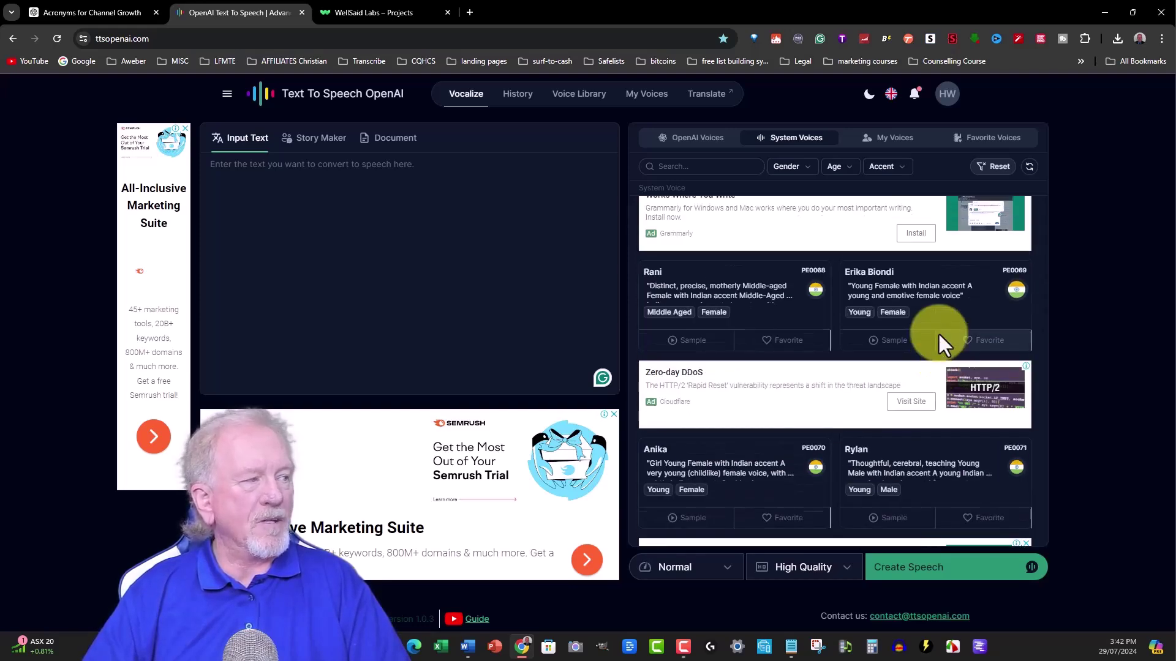
scroll(939, 334, "up", 18)
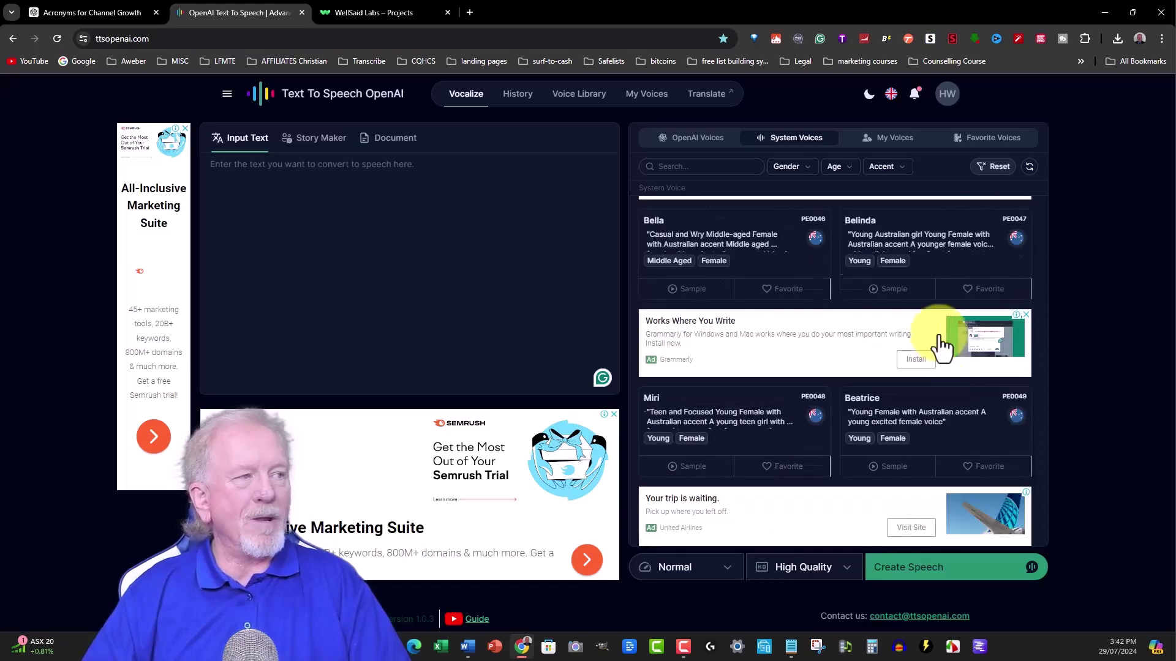
scroll(938, 335, "up", 20)
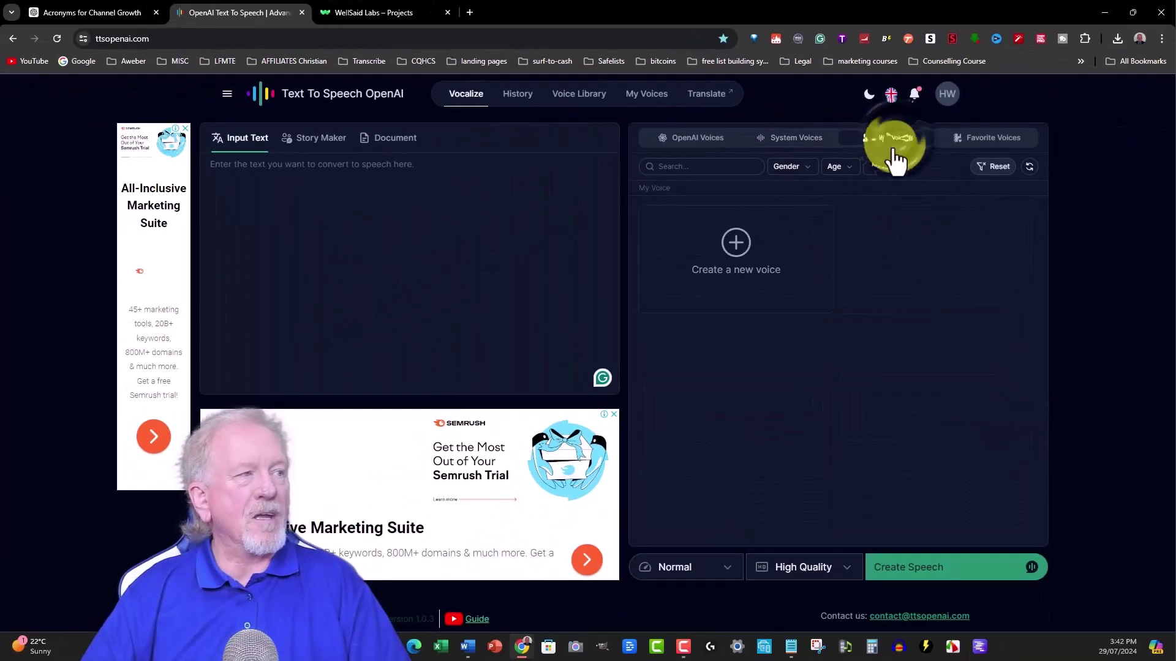
- Open the empty My Voices section, check the Pricing Plans for creating a voice, then return
left_click(963, 162)
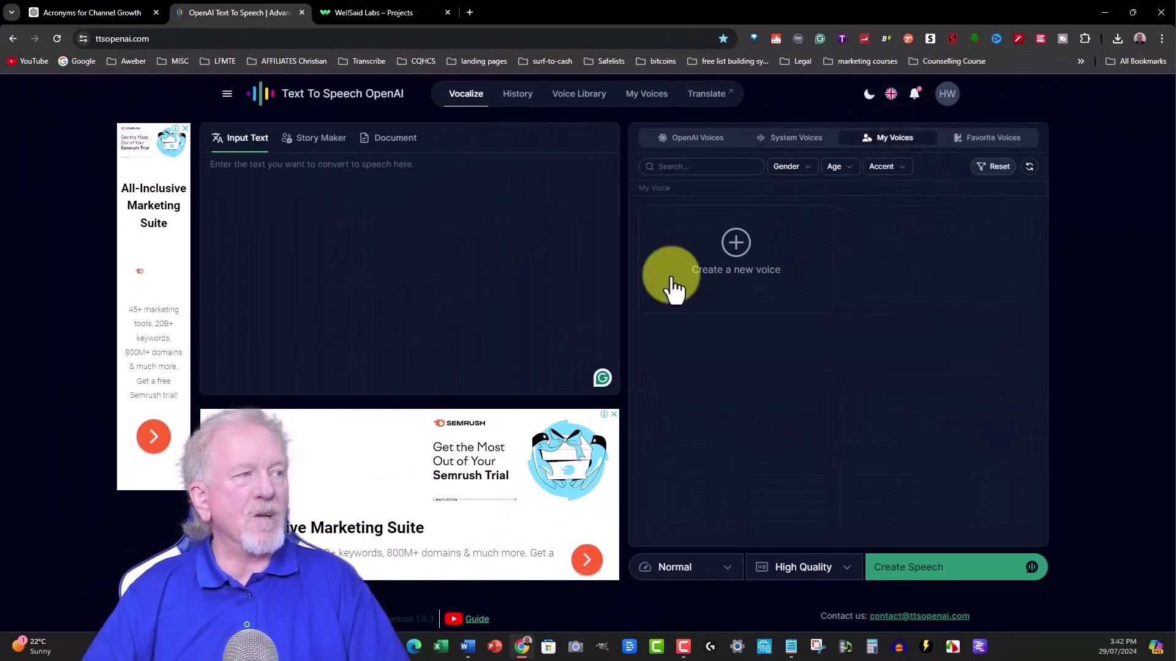
left_click(740, 251)
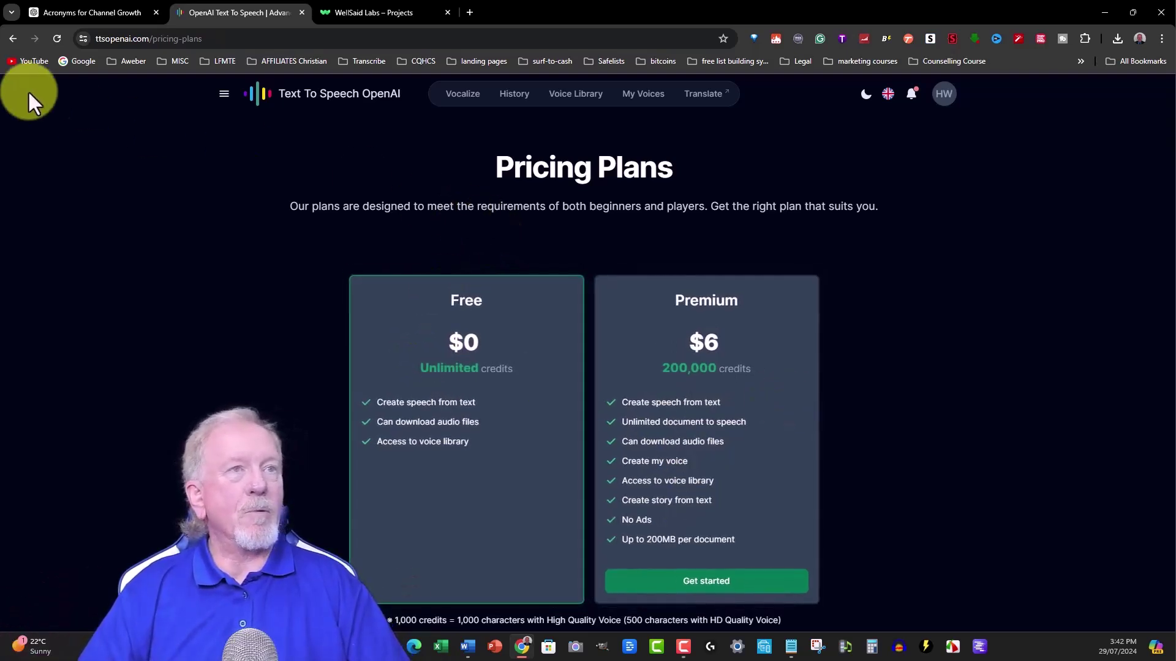
left_click(13, 38)
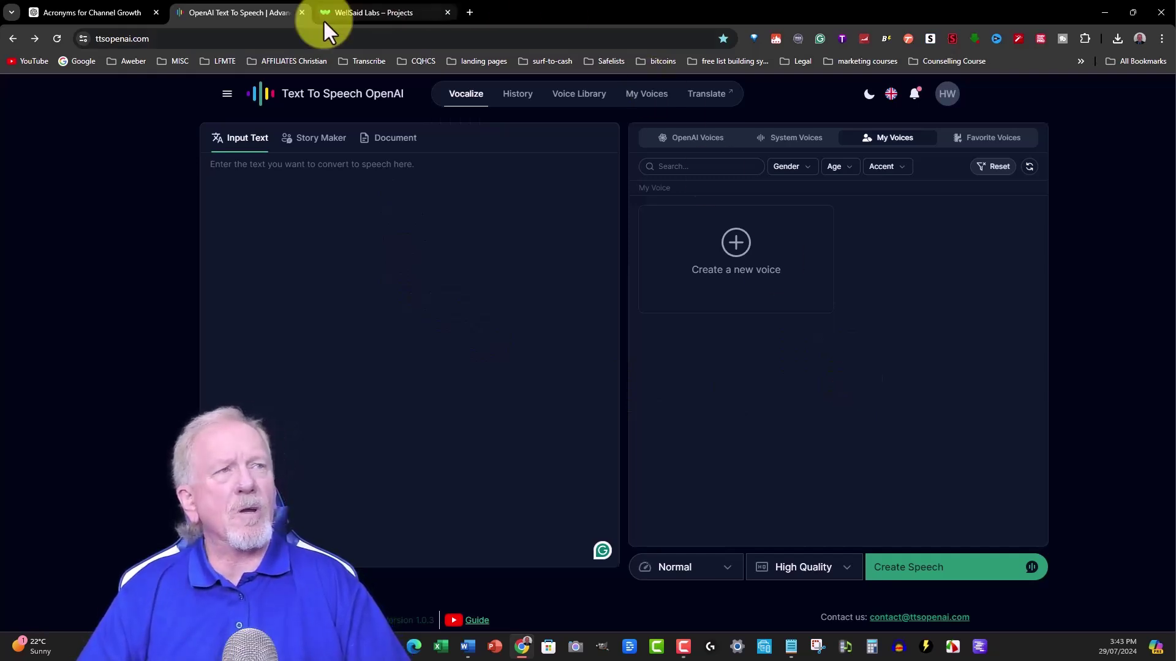
- Switch to the WellSaid Labs tab and open its Voices library from the sidebar
left_click(354, 14)
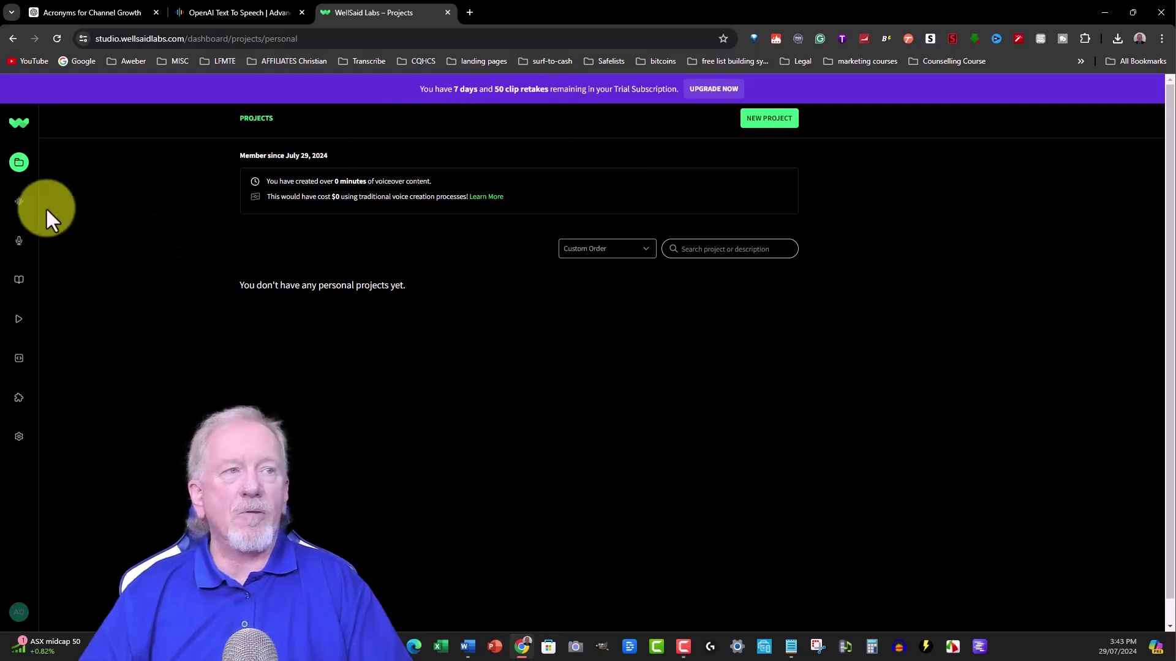
mouse_move(23, 226)
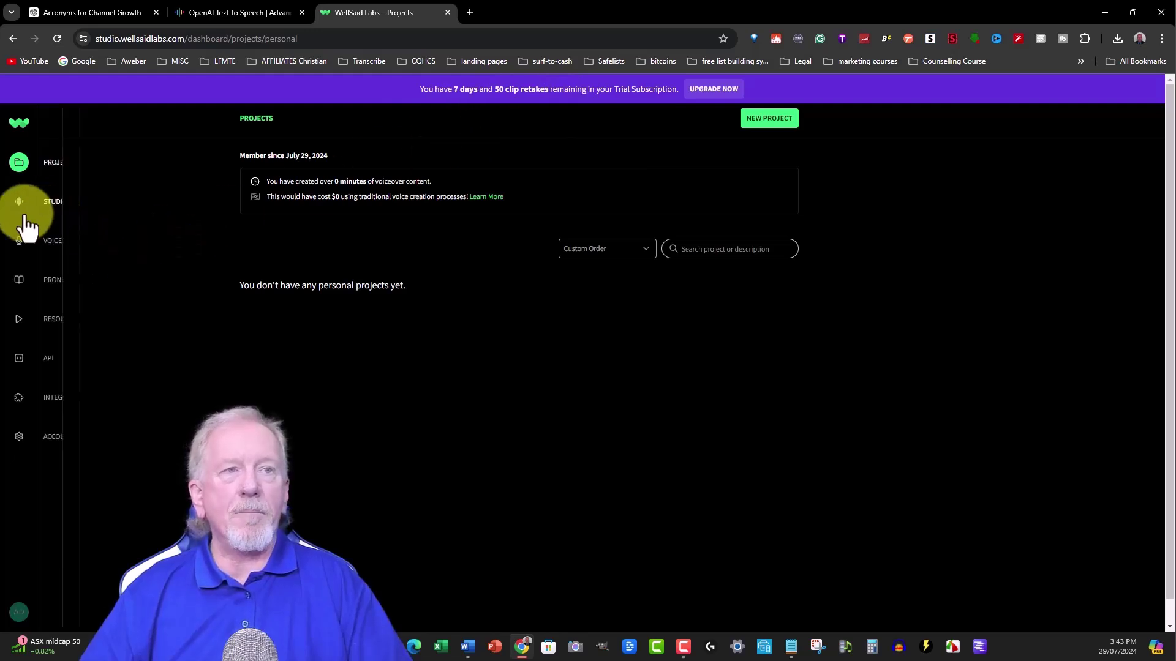
left_click(55, 241)
- Play the Tobin A., Patrick K. and Garry J. voice samples, then stop Garry J
scroll(903, 314, "down", 3)
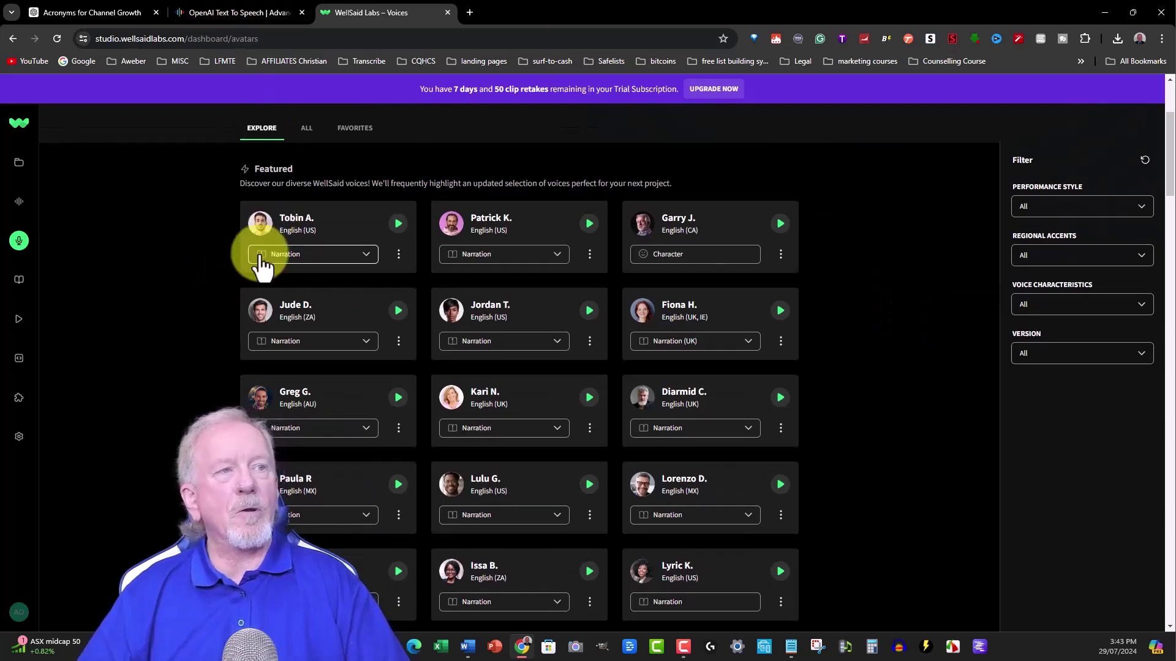
left_click(397, 227)
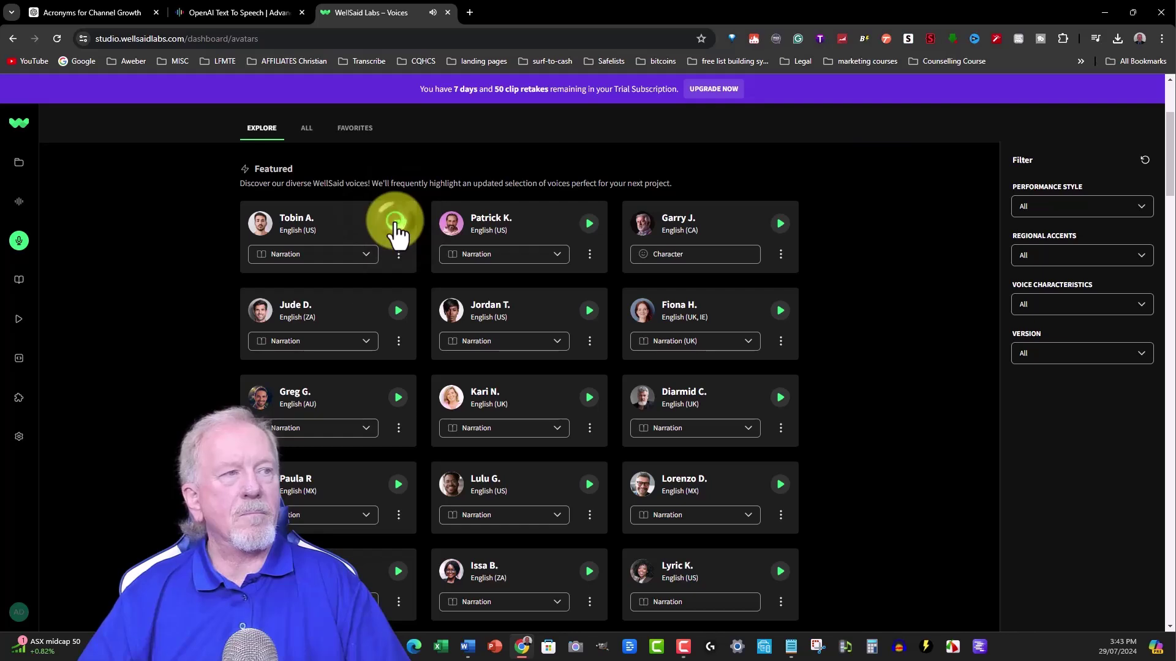
left_click(589, 224)
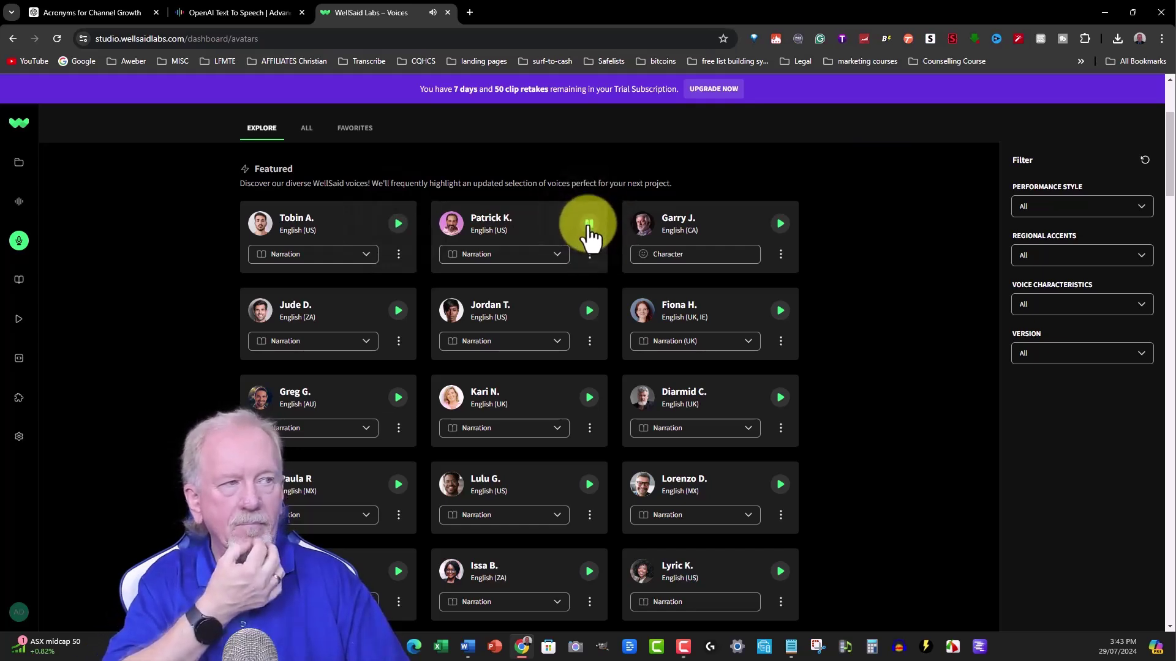
left_click(780, 224)
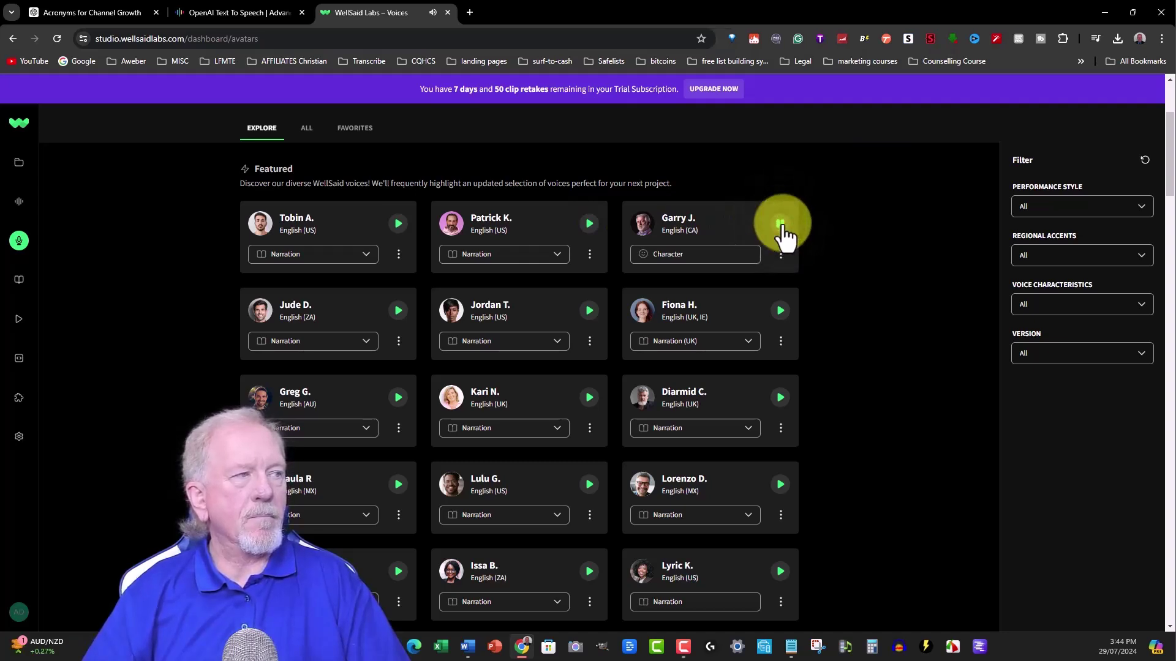
left_click(782, 225)
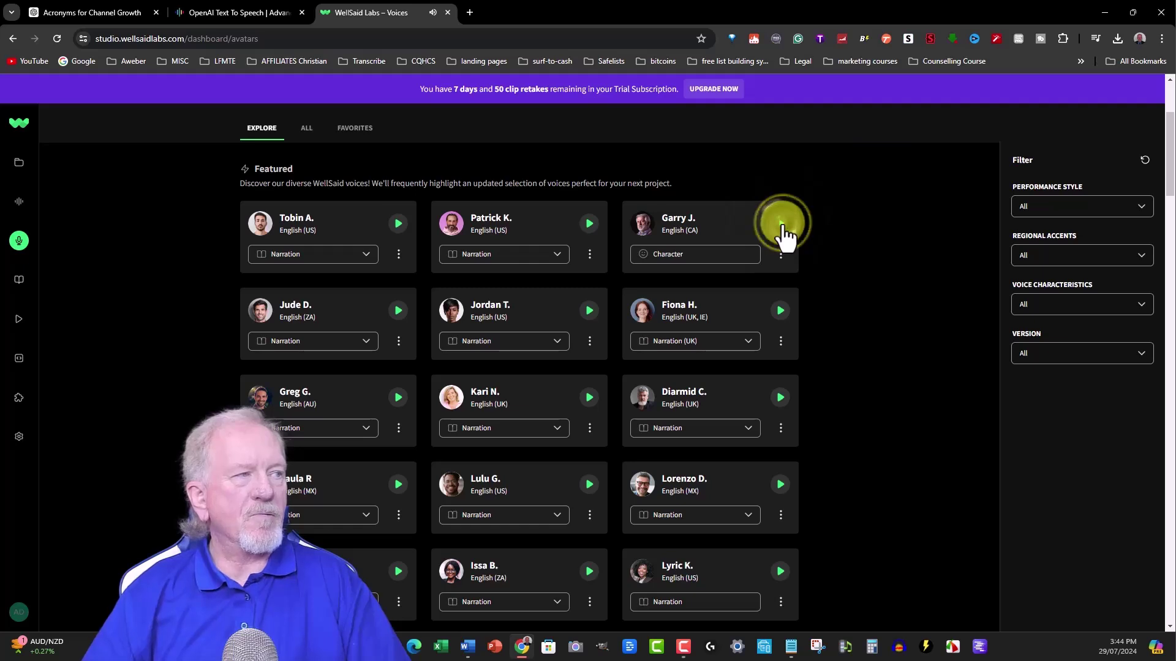
- Play Jude D., Jordan T., Kari N., Paula R and Jensen X. samples, stopping each
left_click(399, 312)
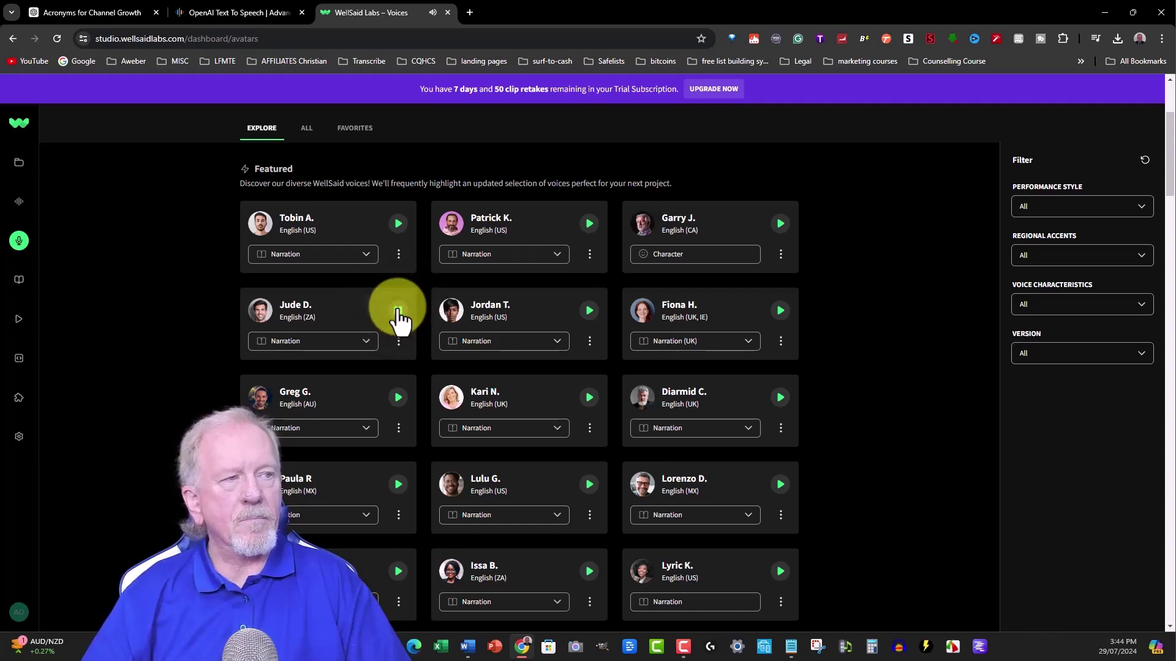
left_click(597, 303)
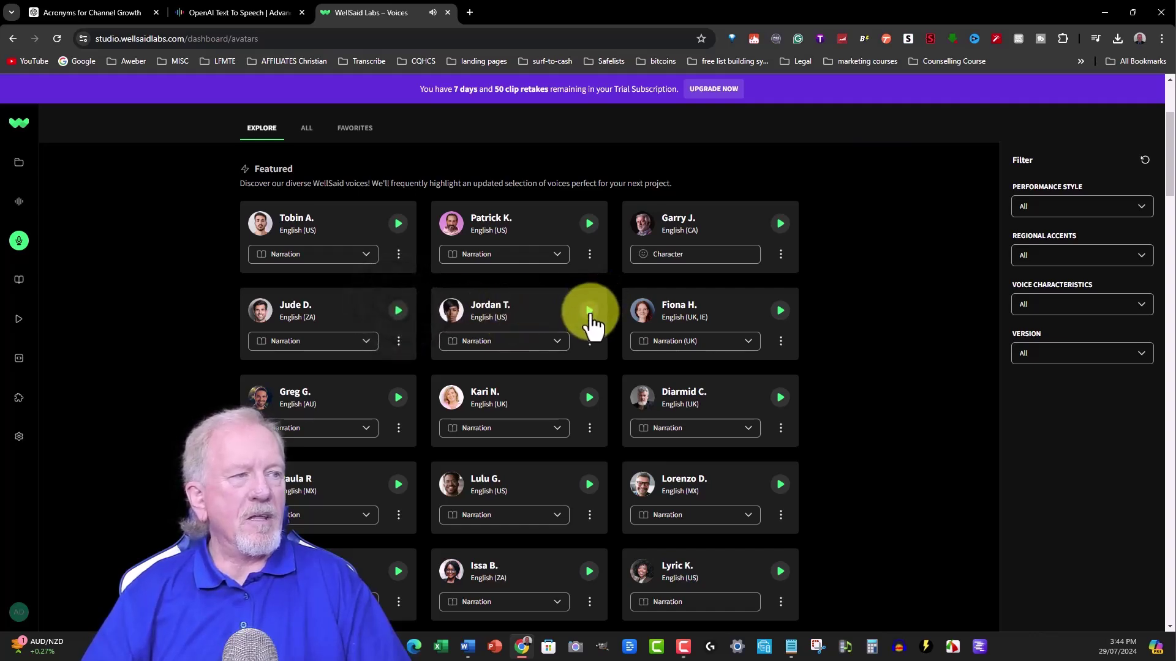
scroll(507, 349, "down", 2)
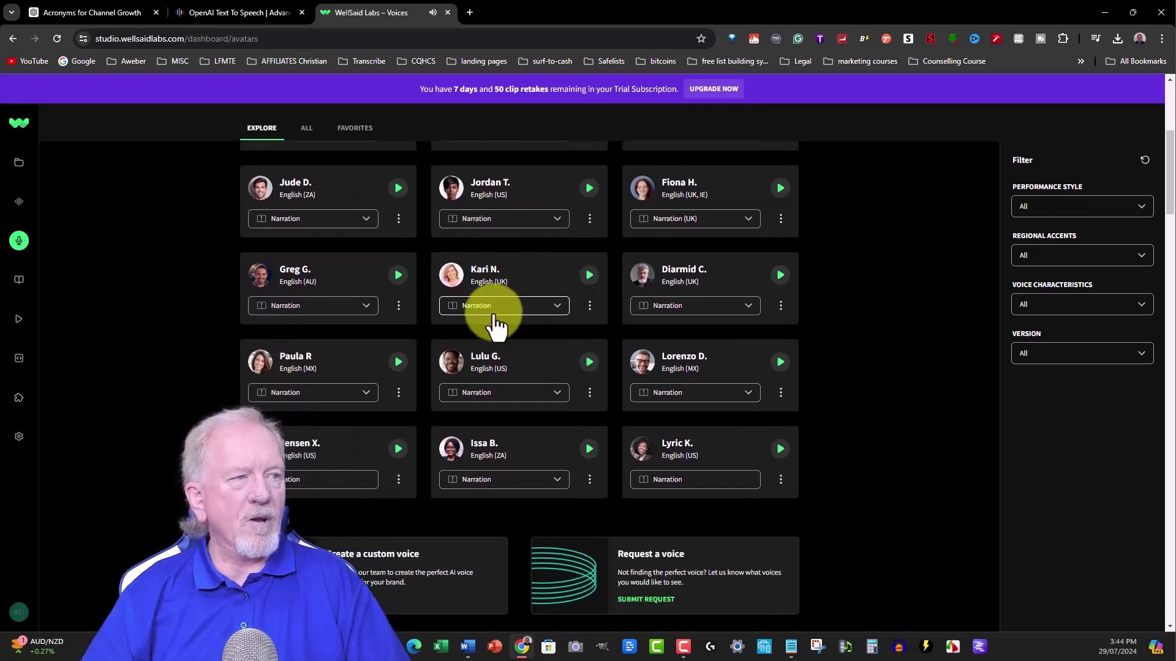
left_click(590, 277)
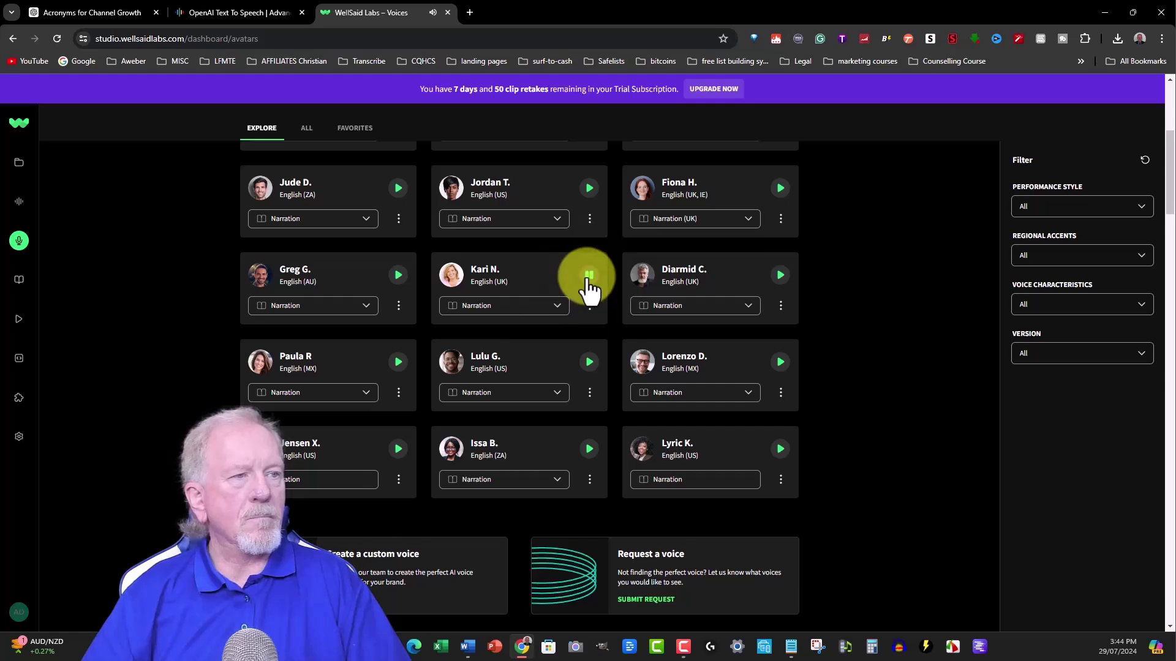
left_click(398, 362)
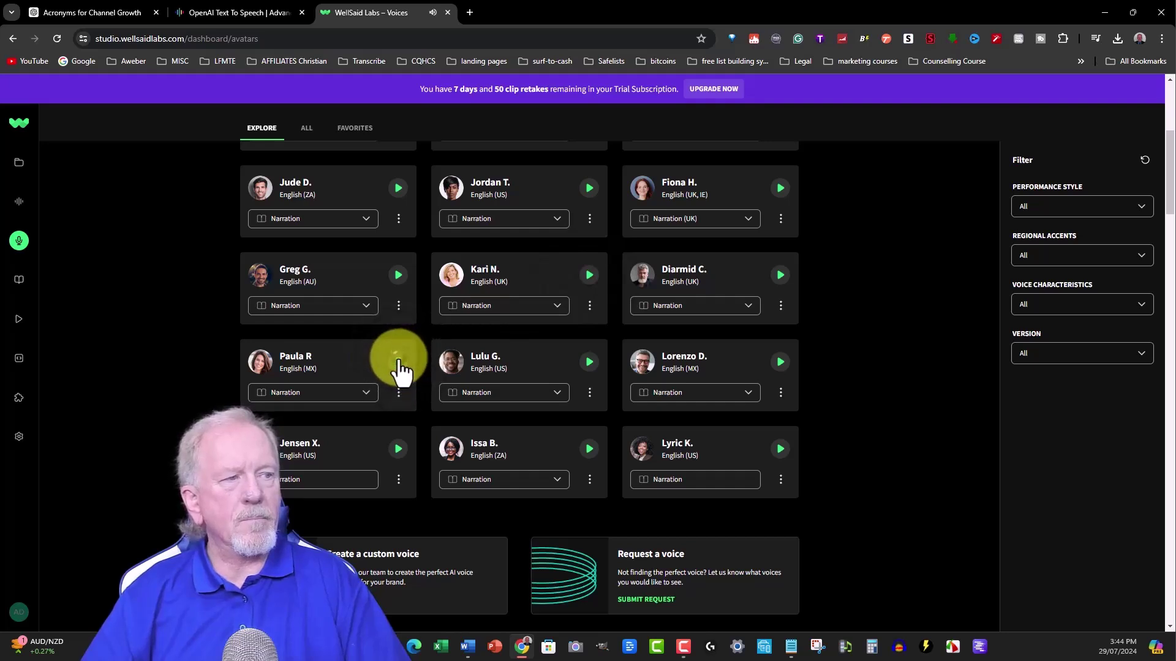
left_click(398, 363)
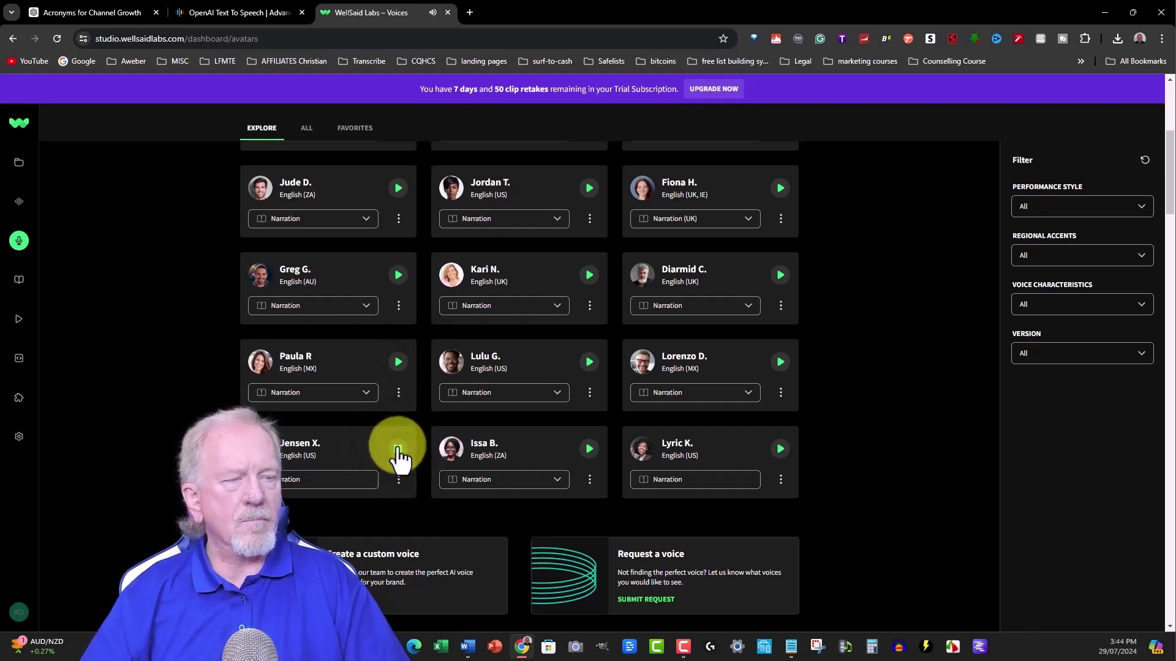
left_click(398, 450)
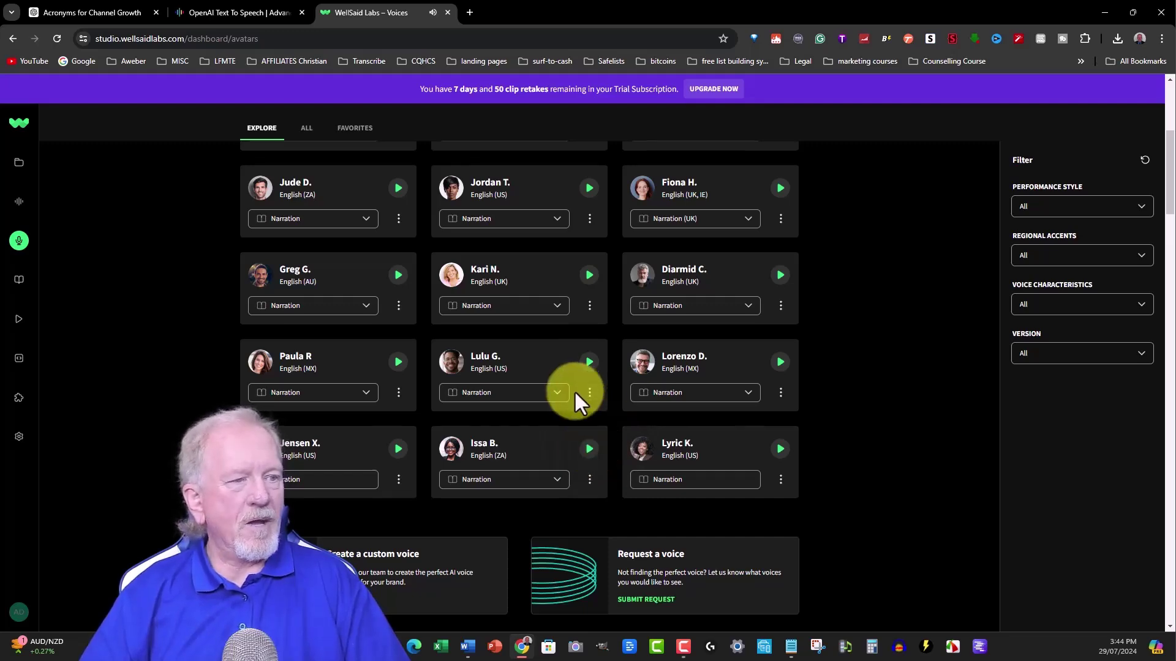
- Scroll through the WellSaid voice catalogue, then return to the TTS OpenAI page
scroll(574, 398, "down", 6)
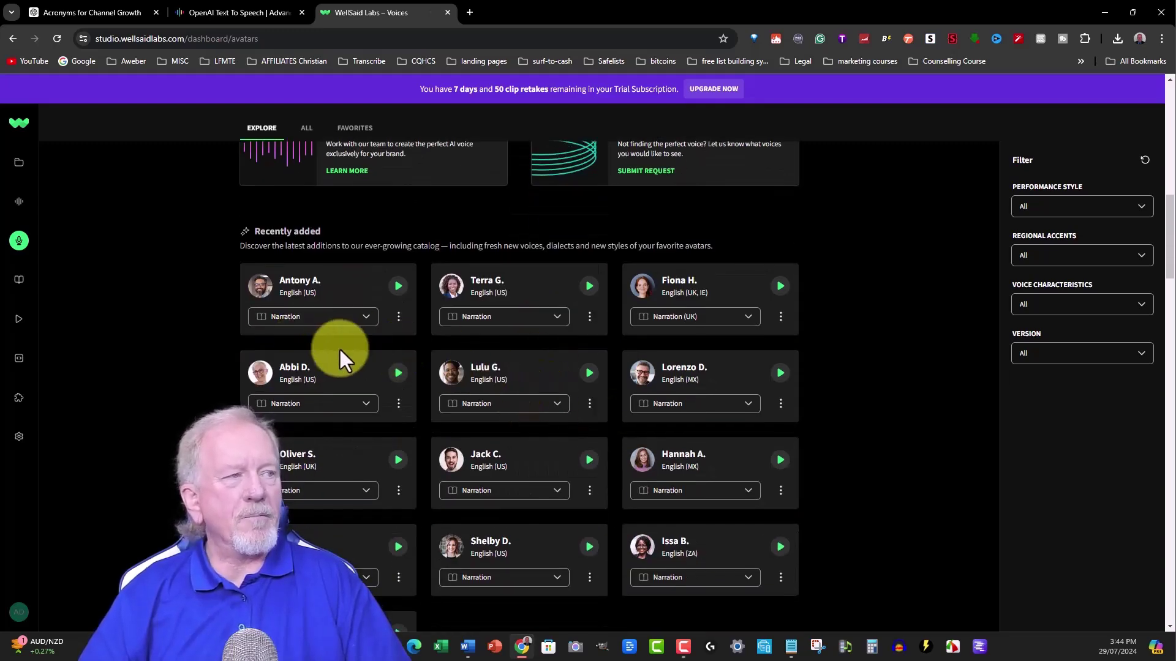
scroll(340, 348, "down", 7)
scroll(339, 348, "down", 6)
scroll(339, 347, "down", 20)
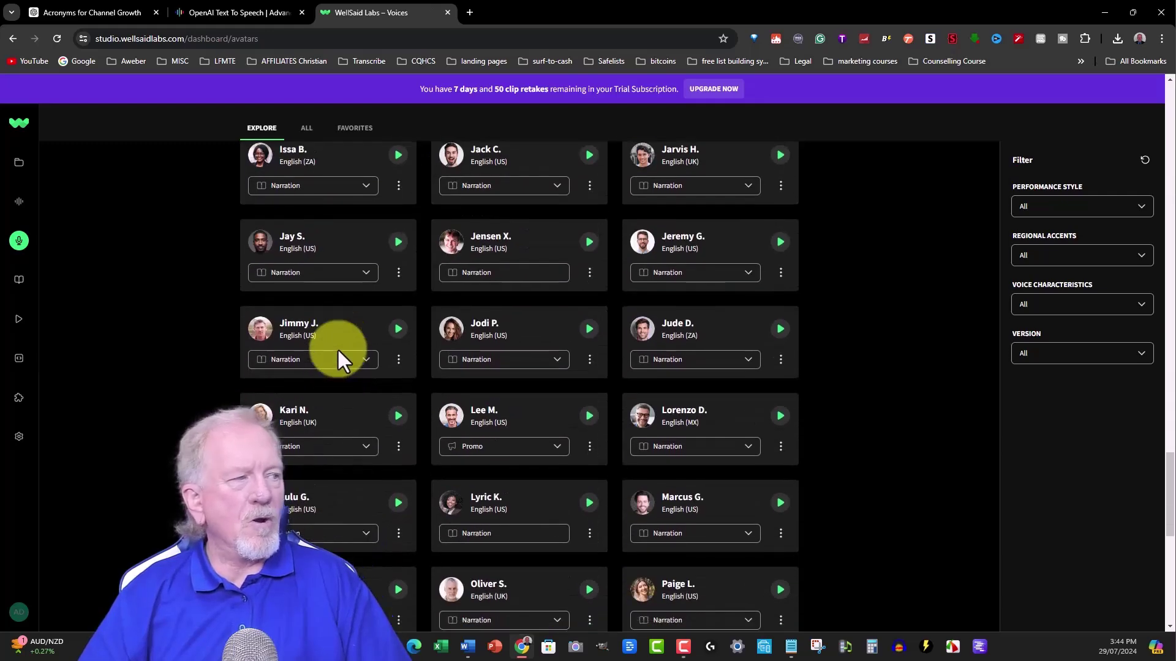
scroll(336, 347, "up", 20)
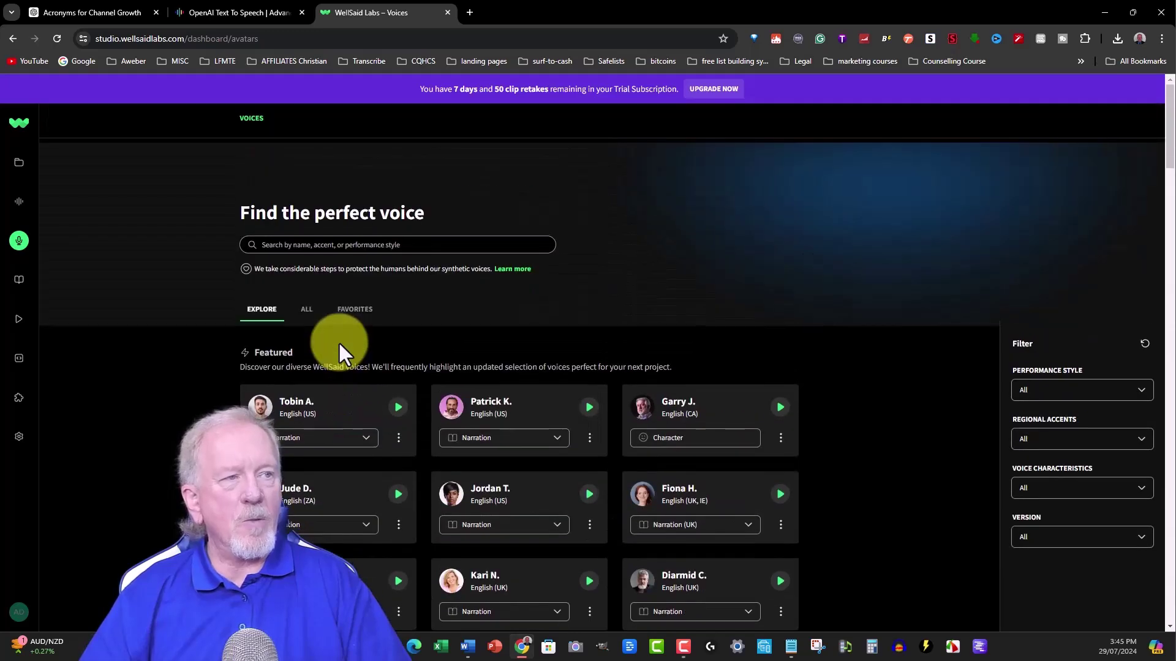
scroll(780, 259, "down", 5)
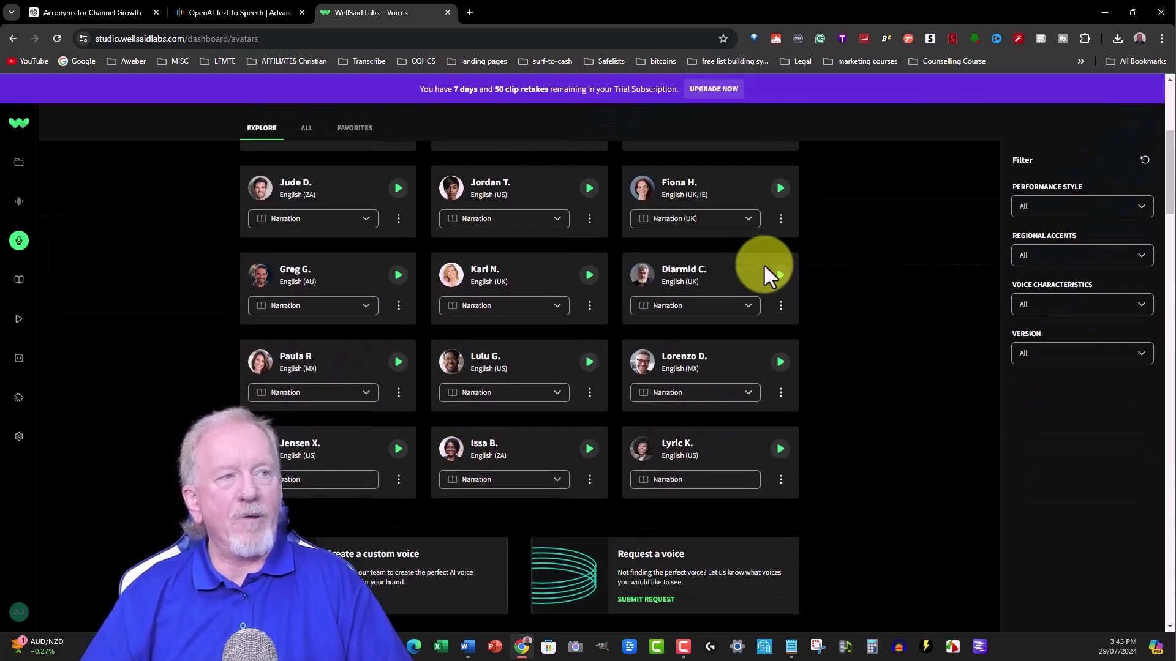
scroll(763, 263, "up", 5)
left_click(237, 11)
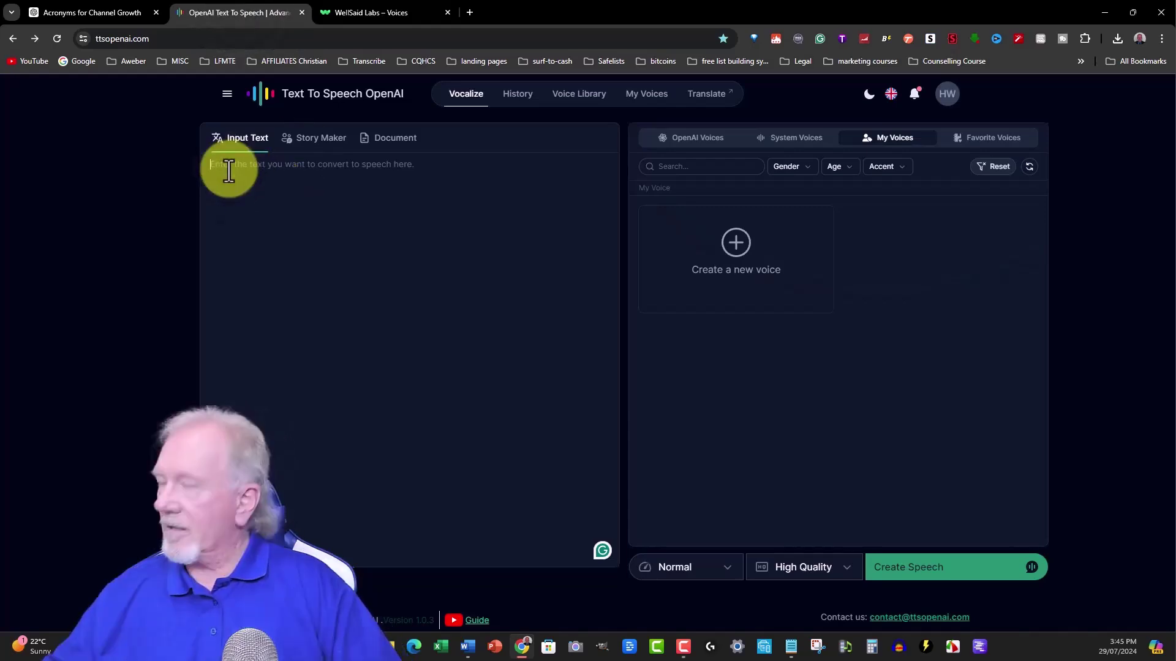
left_click(62, 11)
scroll(467, 272, "up", 20)
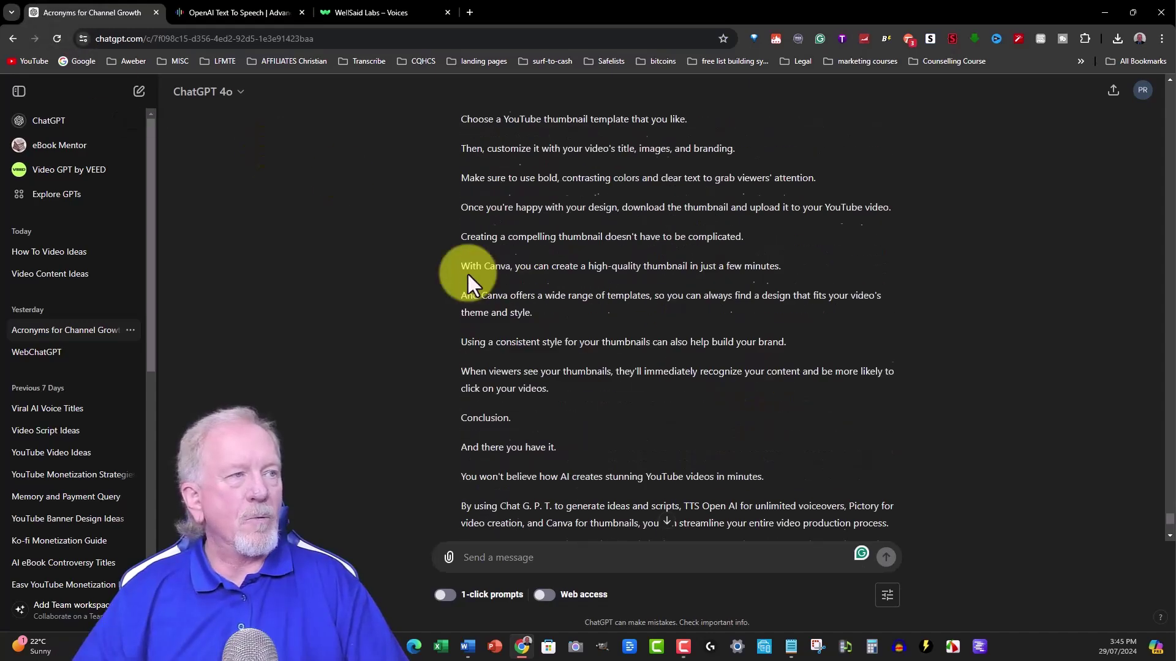
scroll(466, 270, "up", 10)
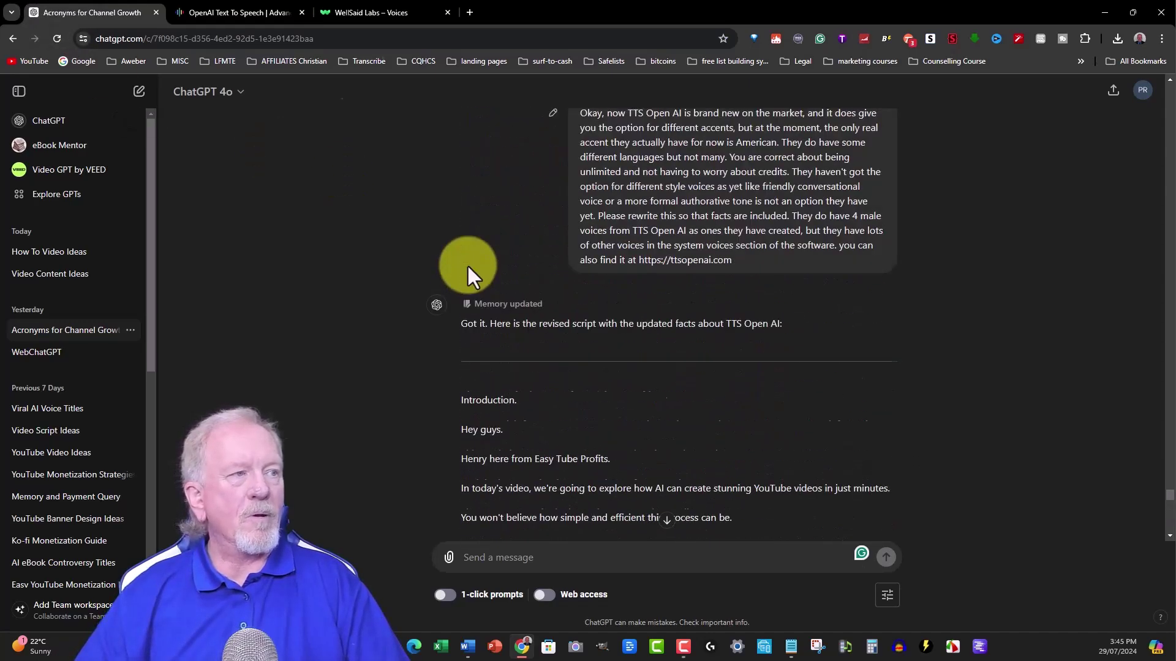
scroll(466, 271, "down", 5)
left_click(230, 12)
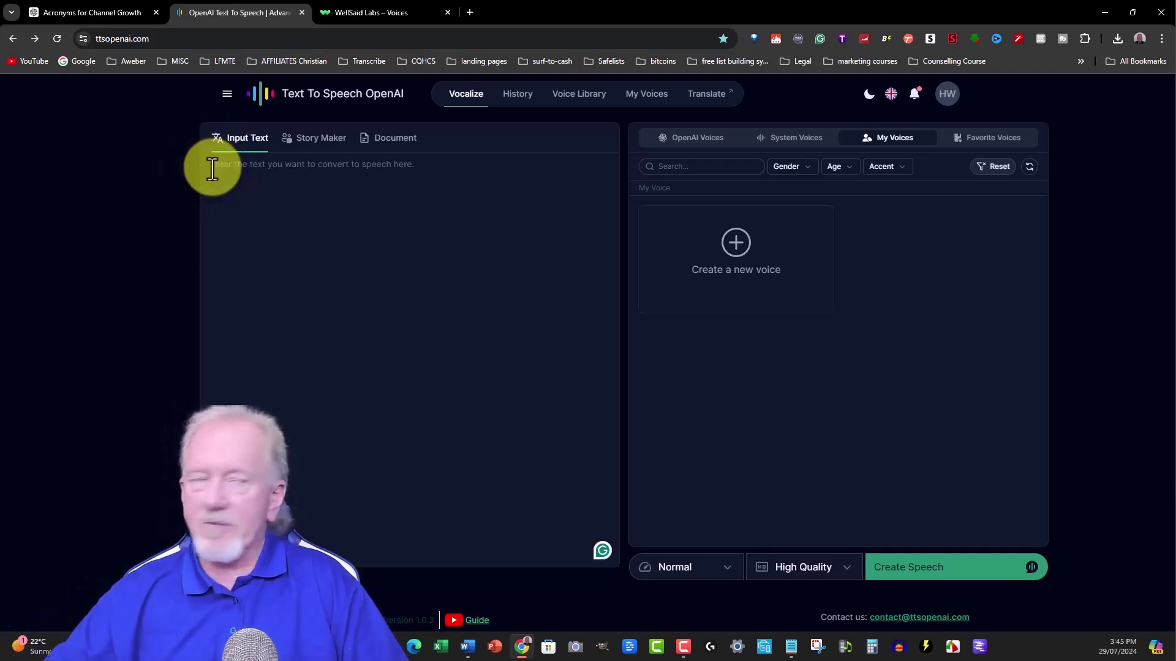
- Paste the ChatGPT script (1459/3000 characters) into the text box and show the OpenAI voices
left_click(211, 169)
key("ctrl+v")
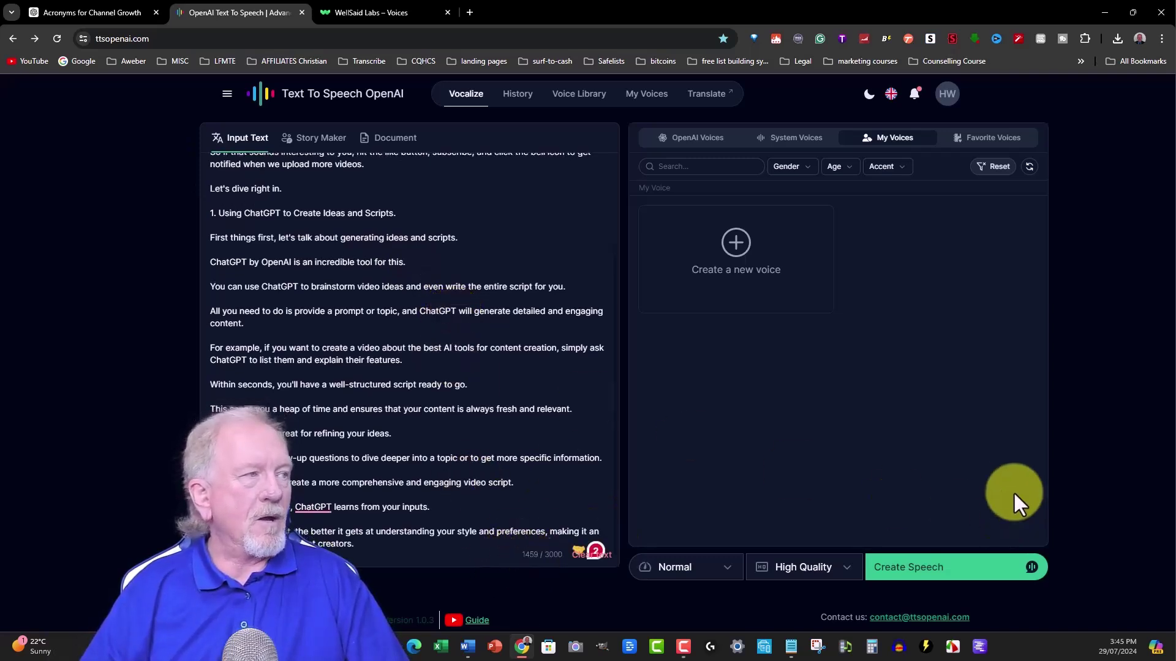
left_click(698, 138)
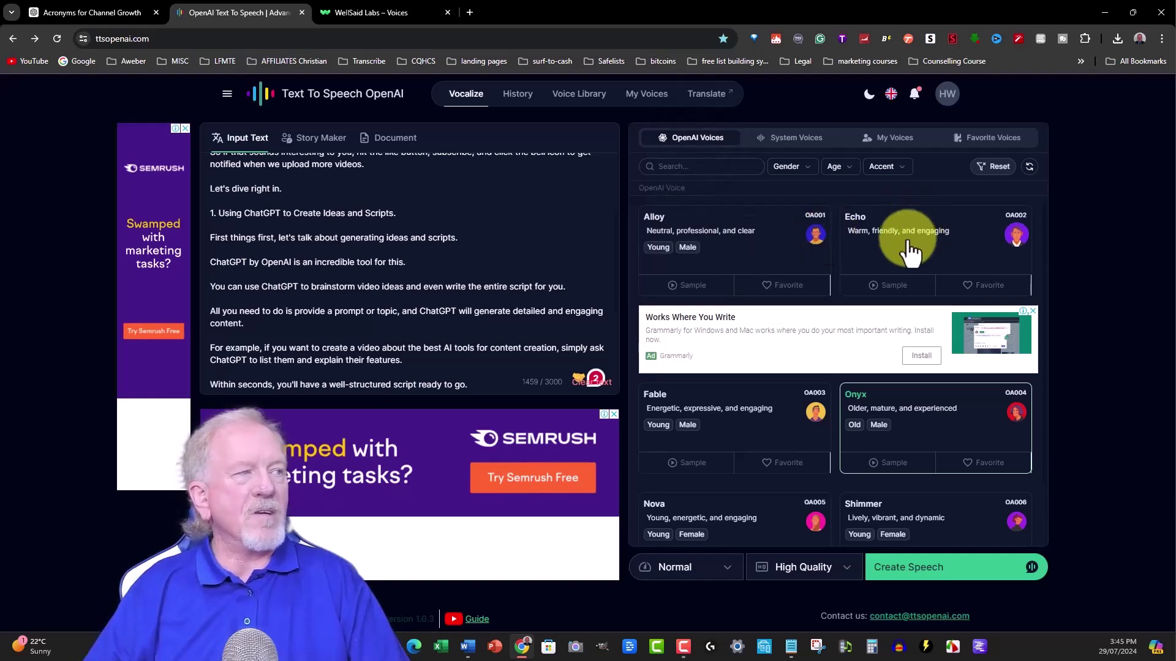
- Return to the top of the pasted script and select Alloy in place of Onyx
scroll(278, 285, "up", 3)
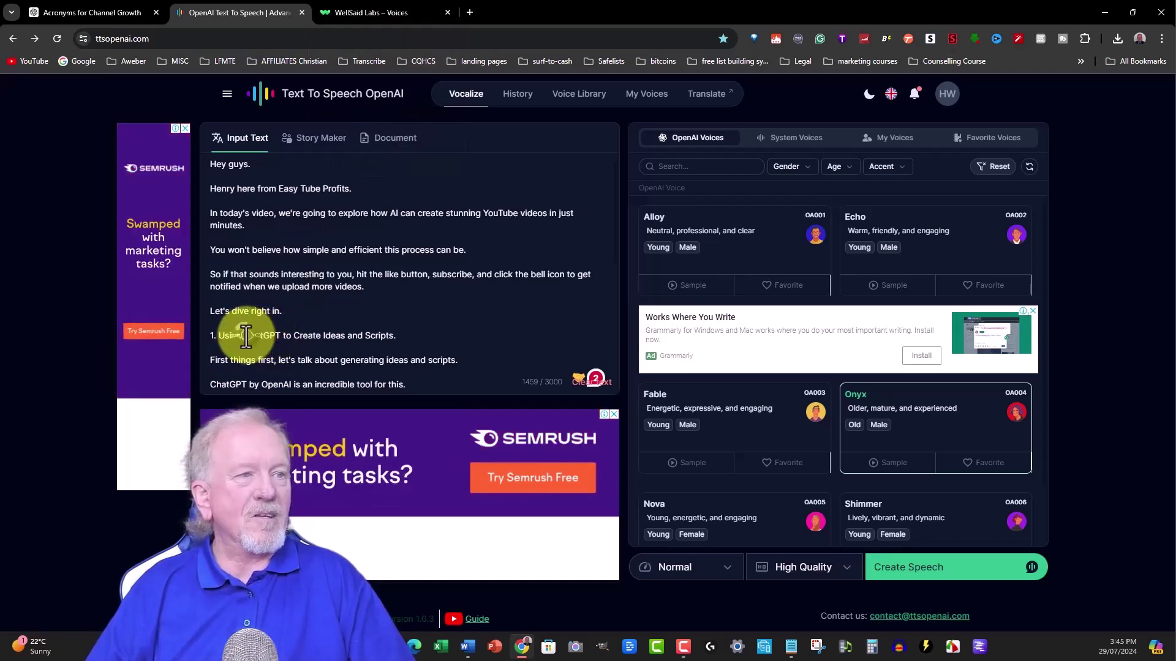
left_click(246, 336)
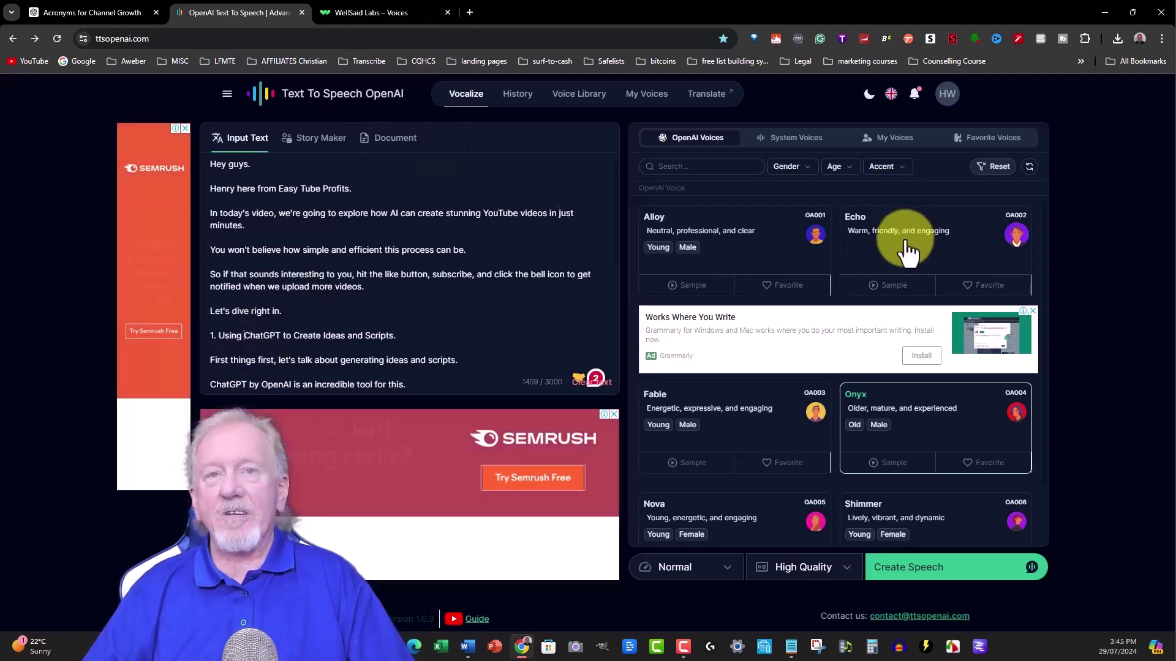
left_click(696, 231)
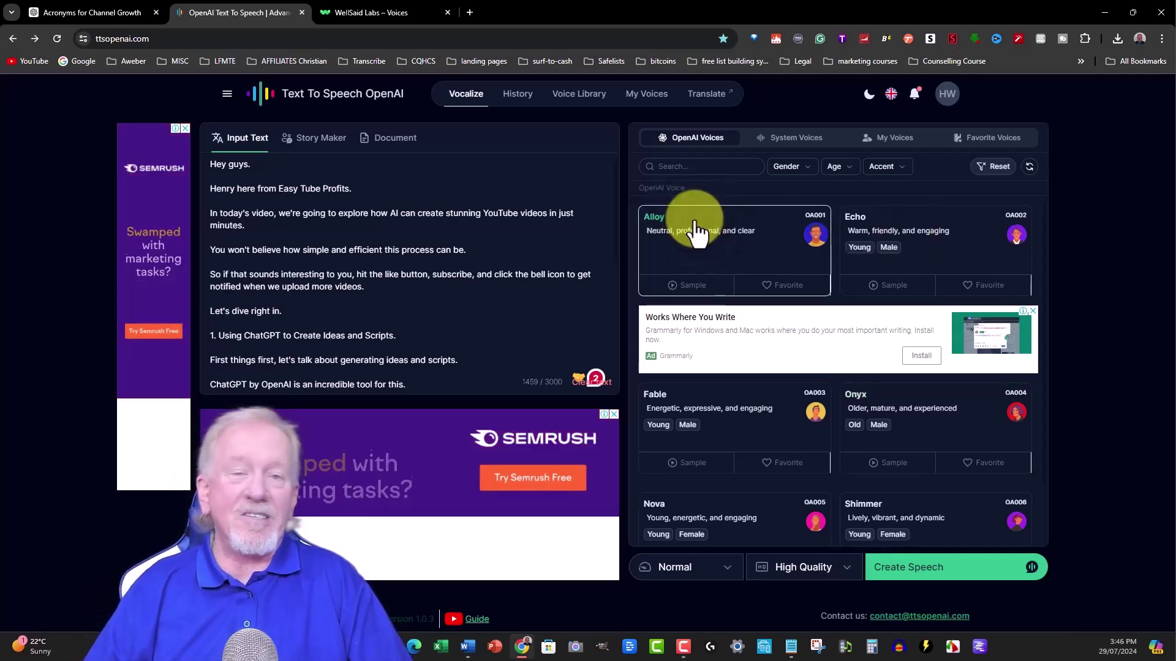
- Generate the 1:29 Alloy speech, play it from about 22 seconds in, then go back to WellSaid Labs
left_click(923, 573)
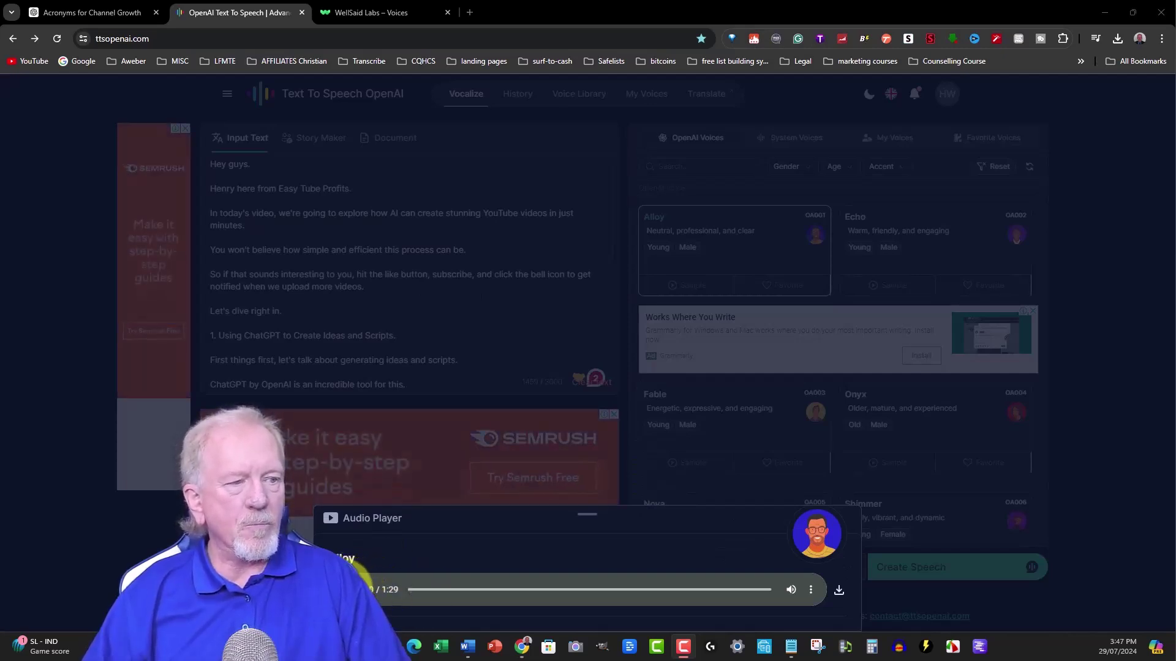
left_click(500, 589)
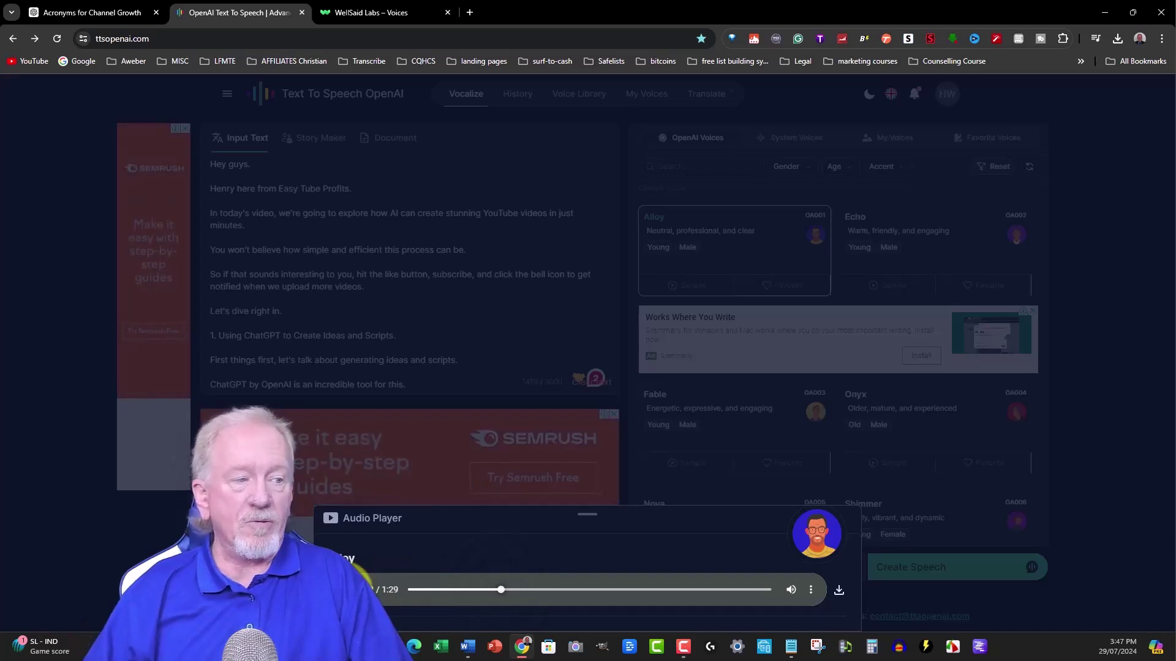
key("space")
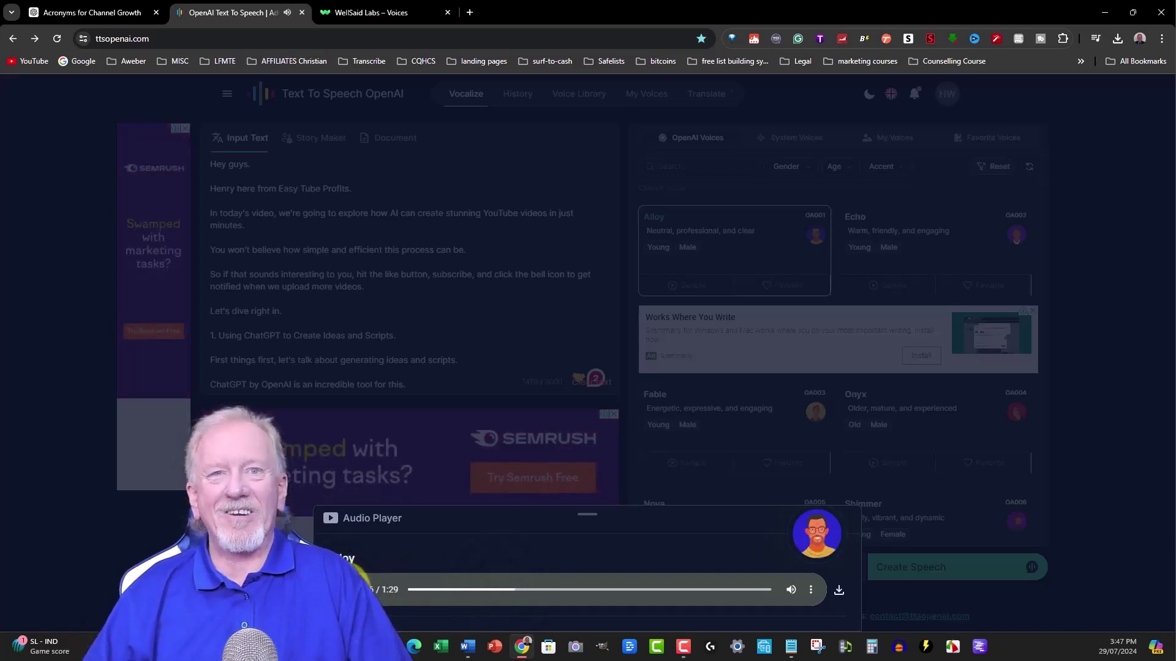
left_click(360, 12)
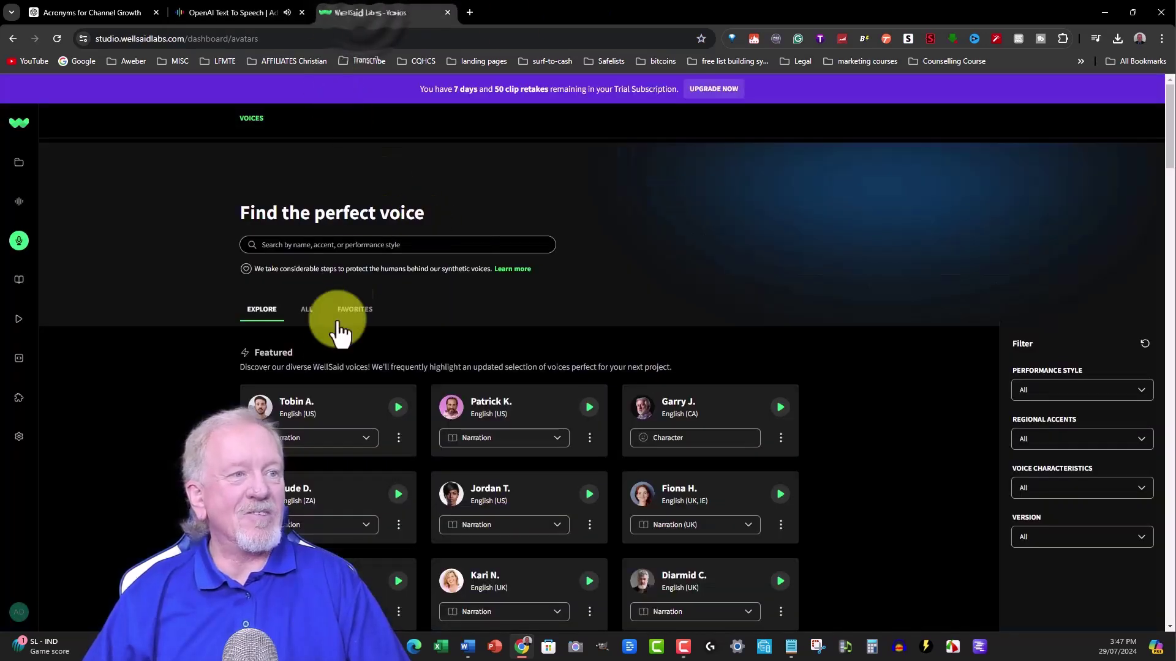
scroll(380, 288, "down", 2)
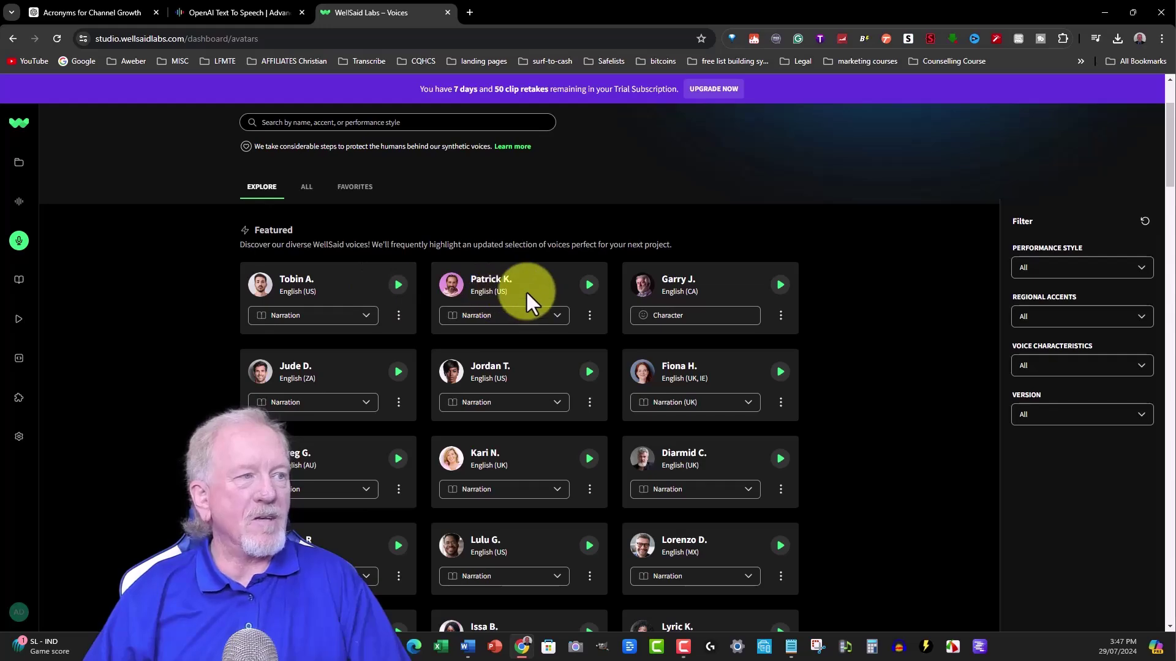
left_click(587, 317)
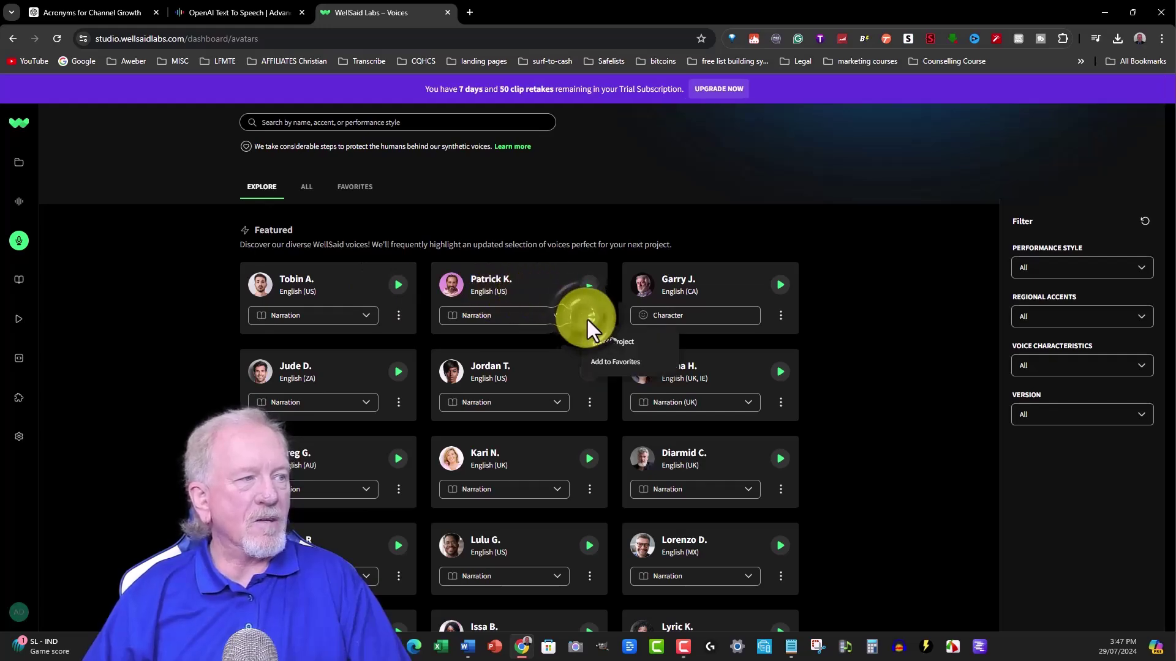
left_click(603, 341)
left_click(436, 310)
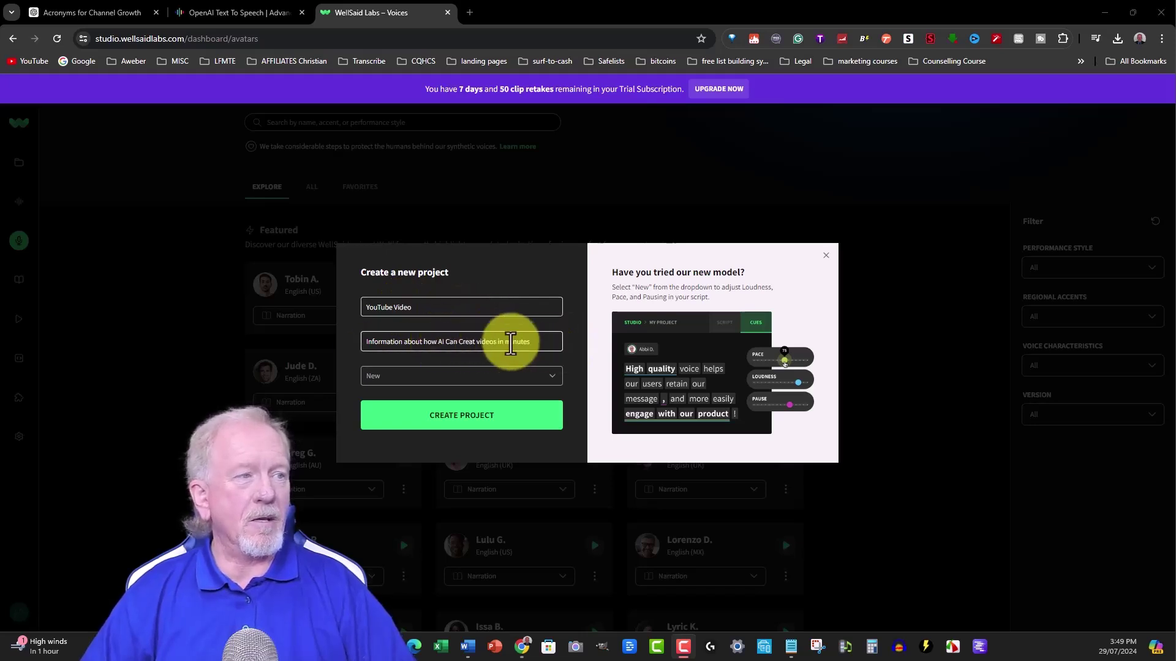
left_click(504, 378)
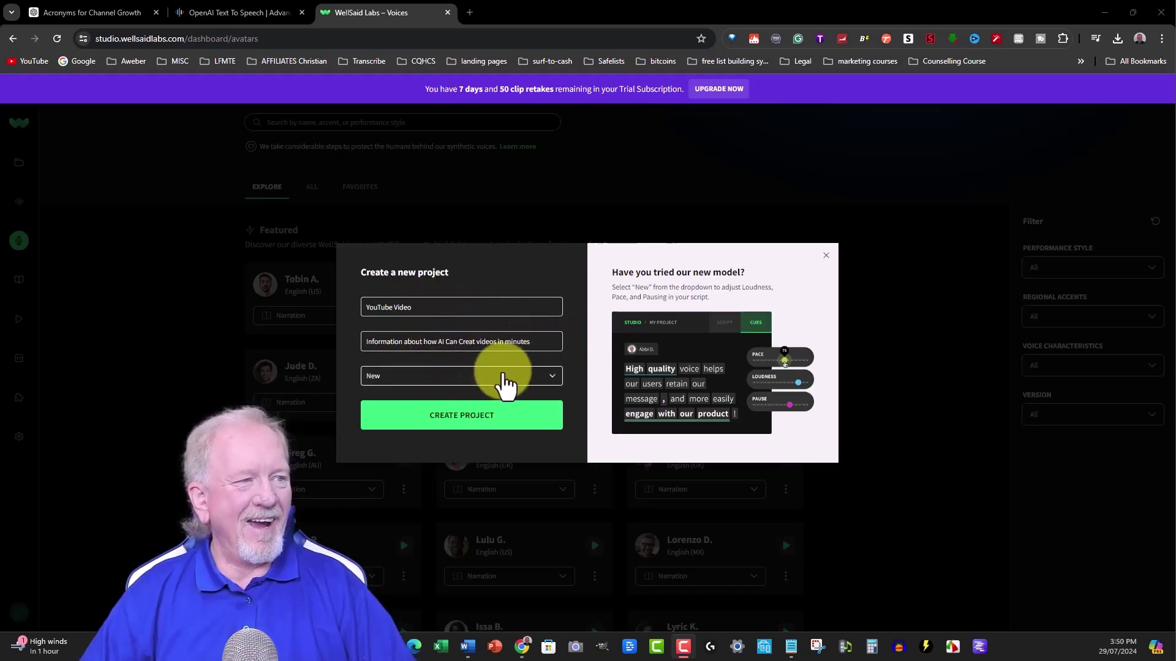
left_click(386, 426)
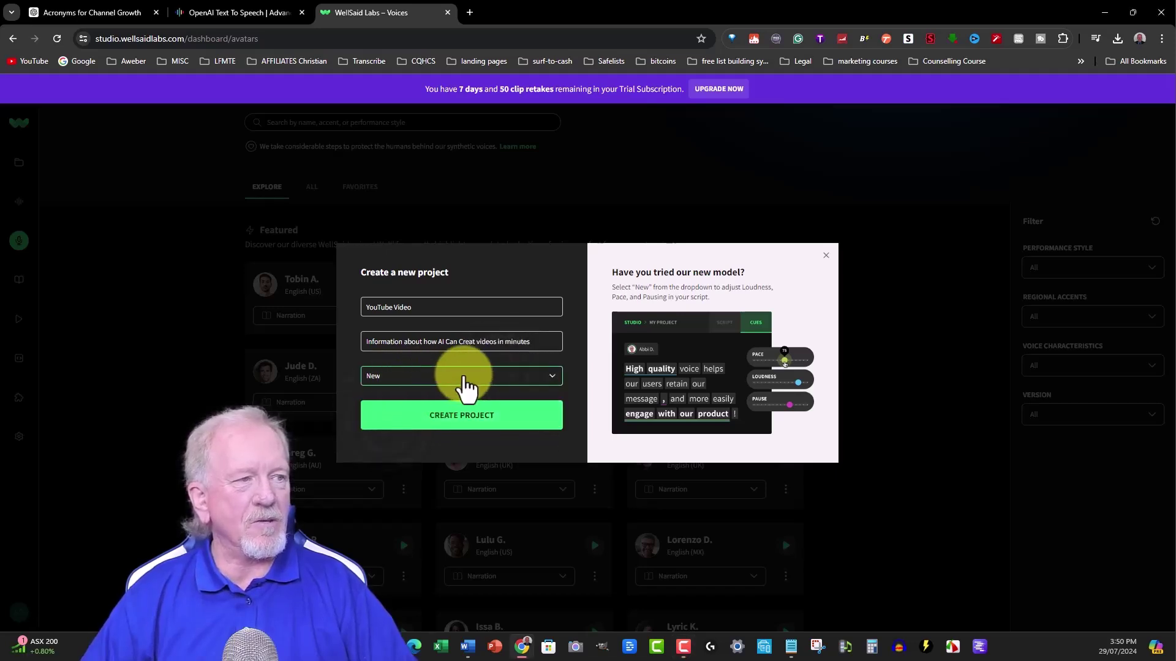
left_click(461, 376)
left_click(398, 403)
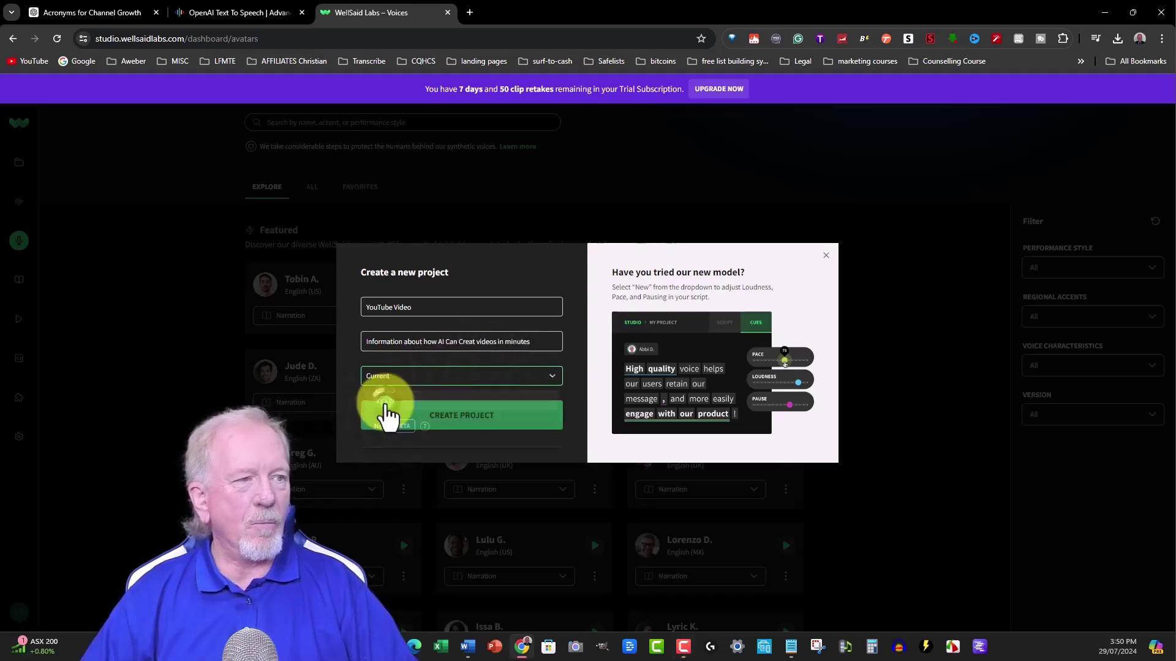
left_click(460, 423)
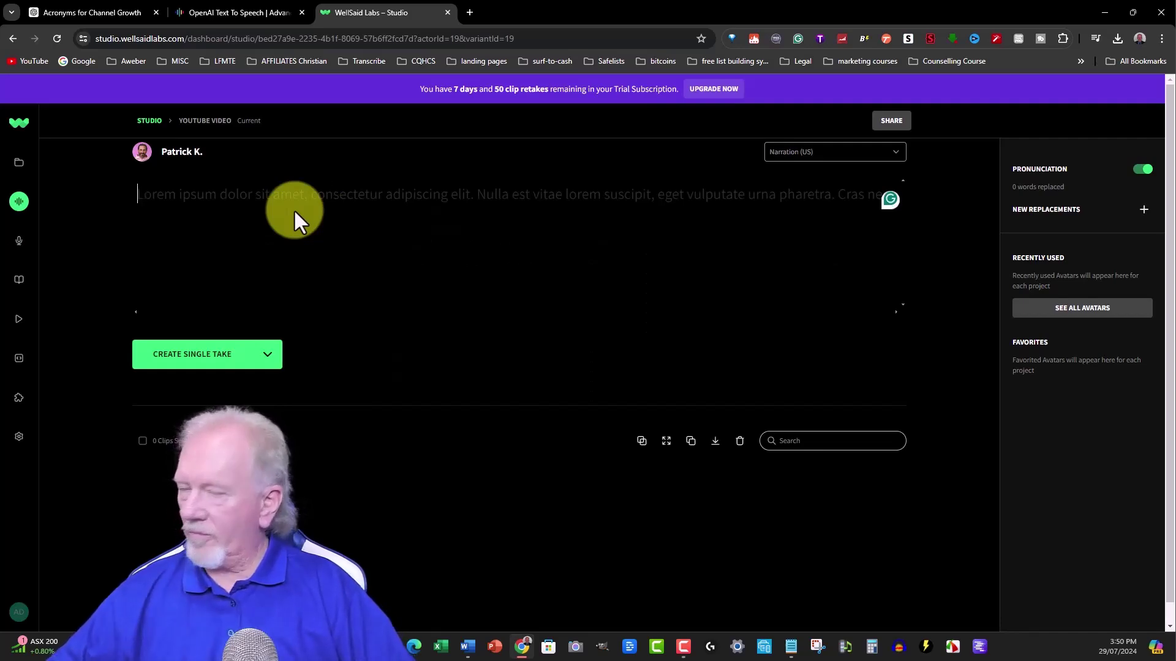
- Paste the narration script into the editor and render a 1:36 single take with Patrick K
key("ctrl+v")
scroll(254, 241, "down", 8)
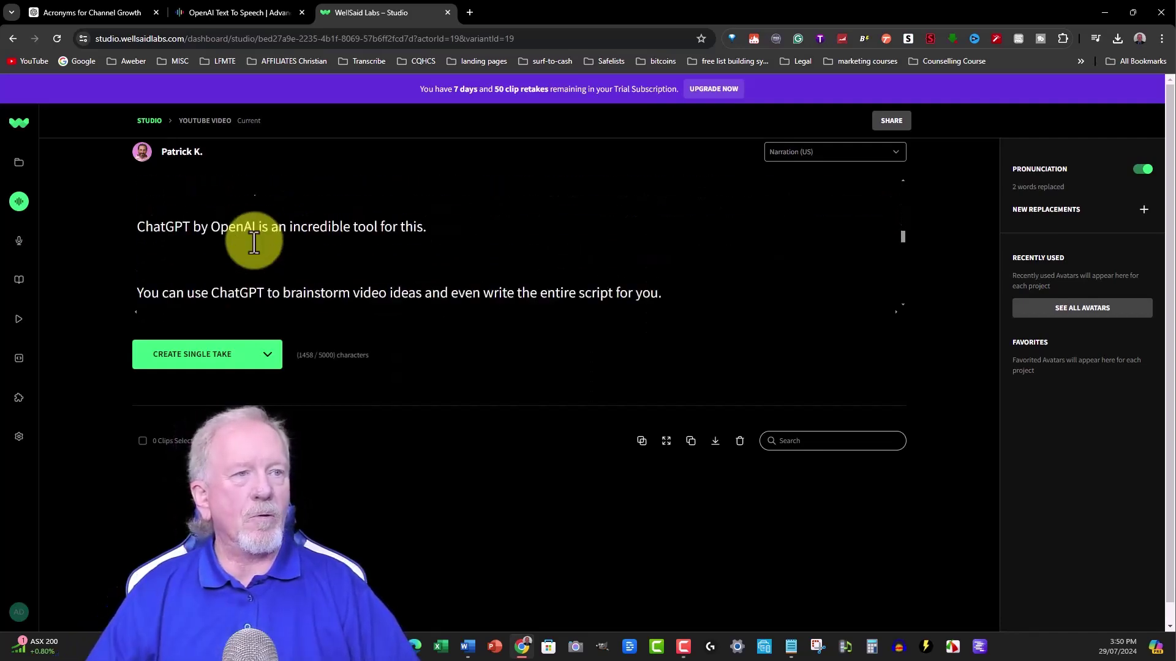
scroll(253, 242, "down", 5)
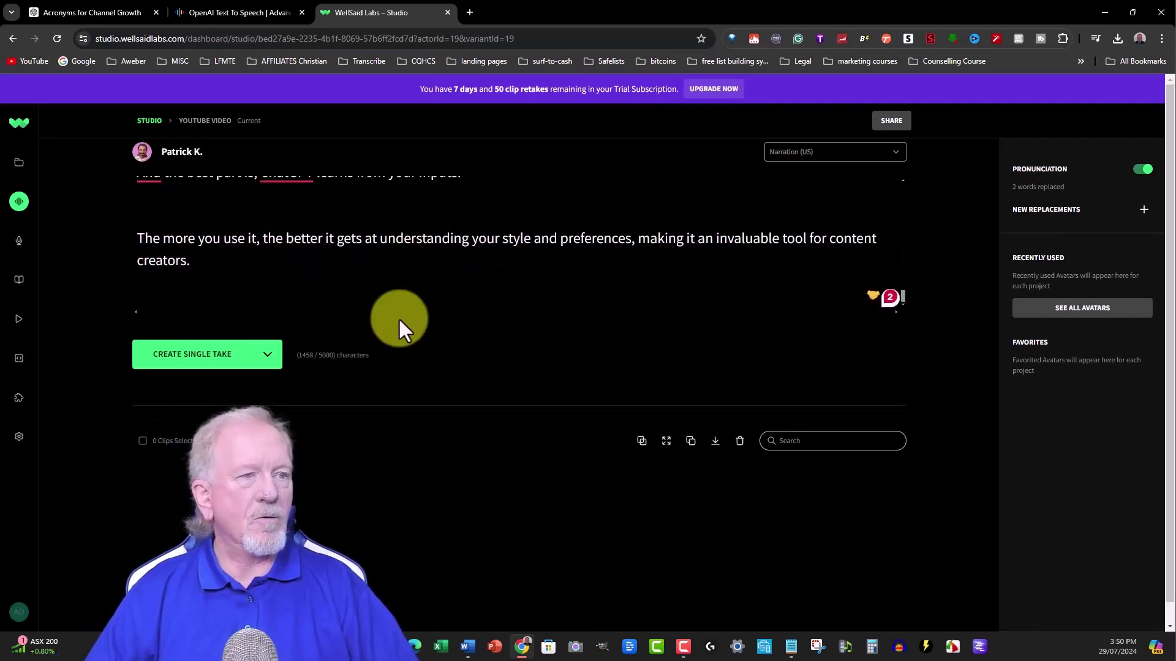
left_click(192, 360)
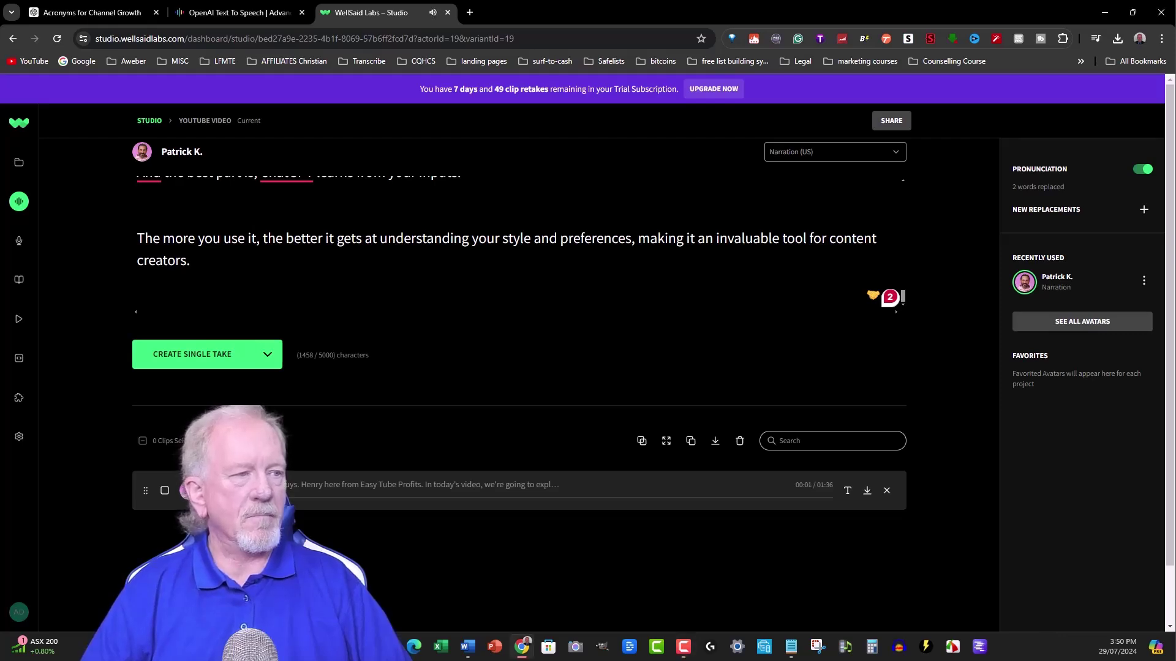
left_click(321, 497)
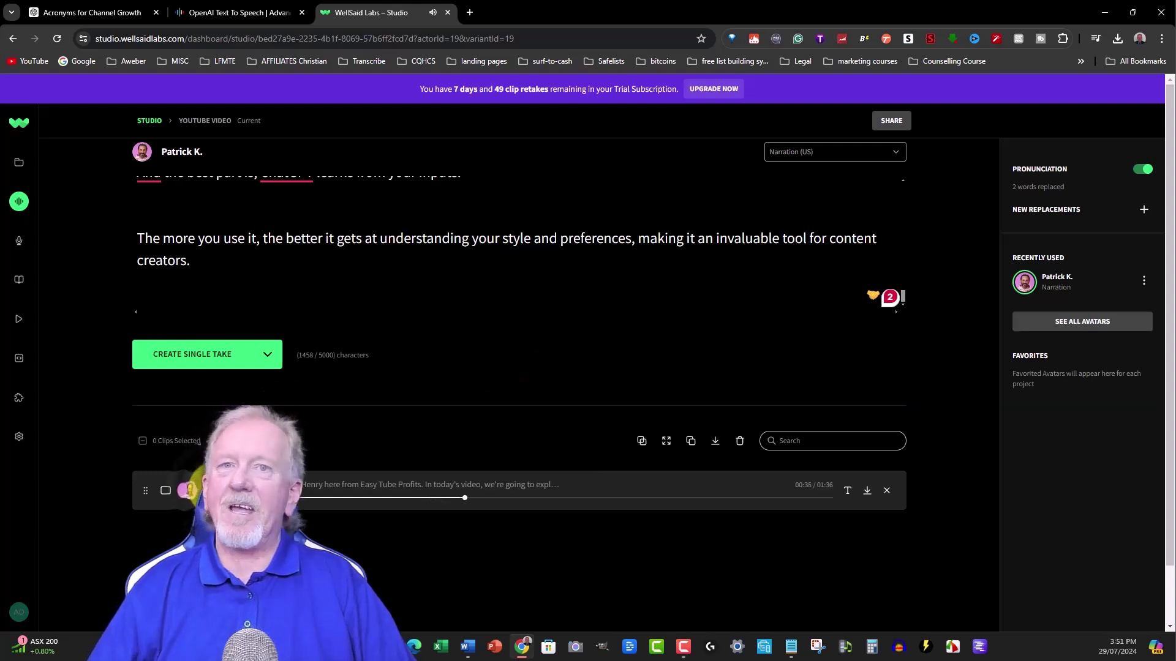
- Create a 1:29 reading of the script with the young, energetic Nova voice
left_click(245, 13)
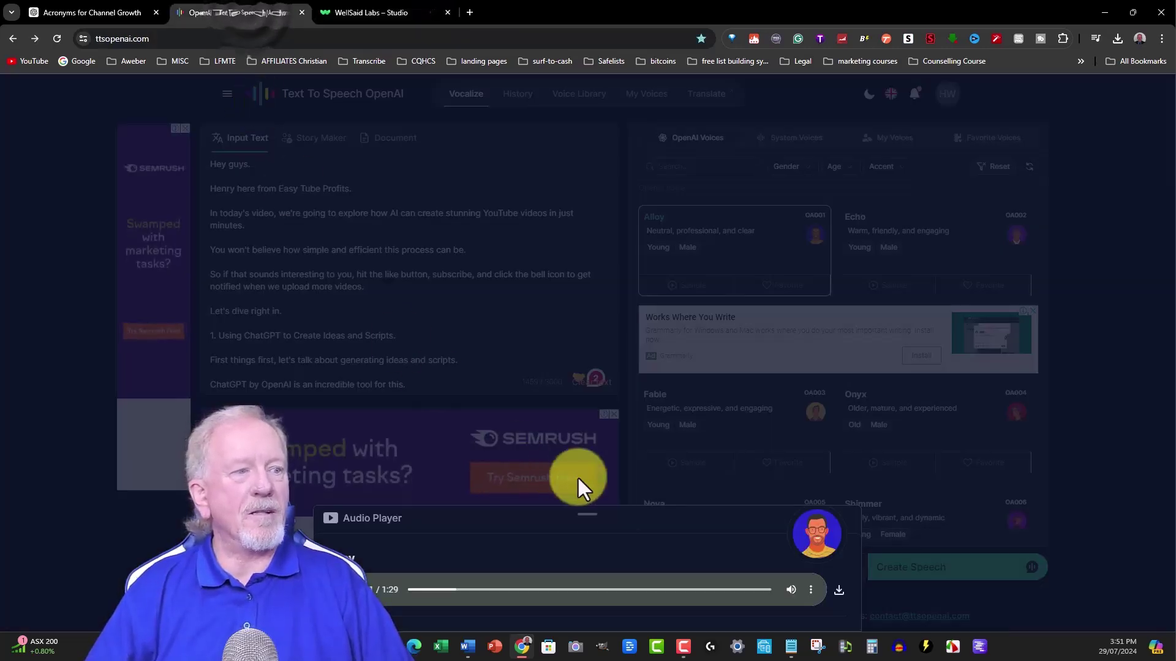
left_click(931, 417)
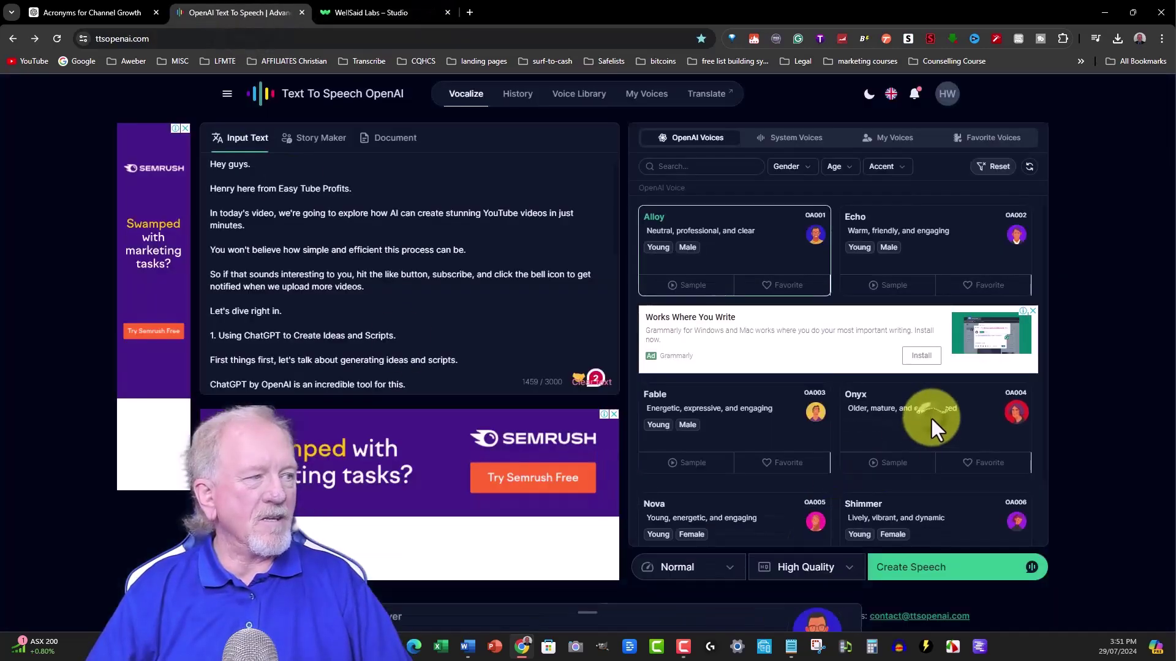
scroll(857, 491, "down", 1)
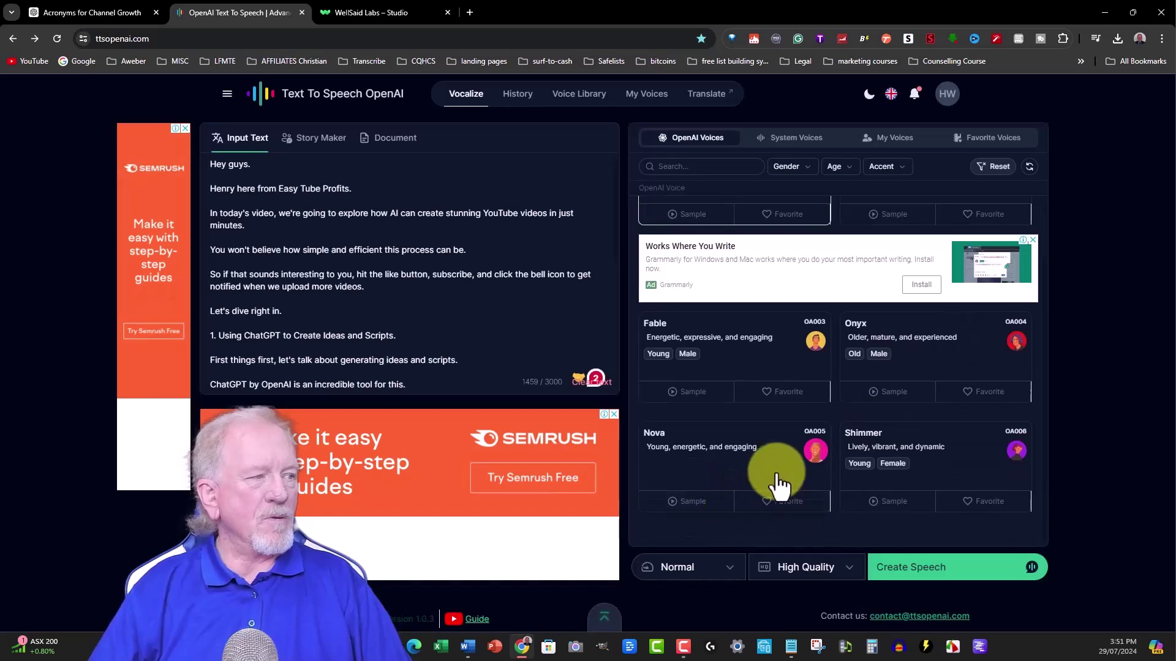
left_click(701, 467)
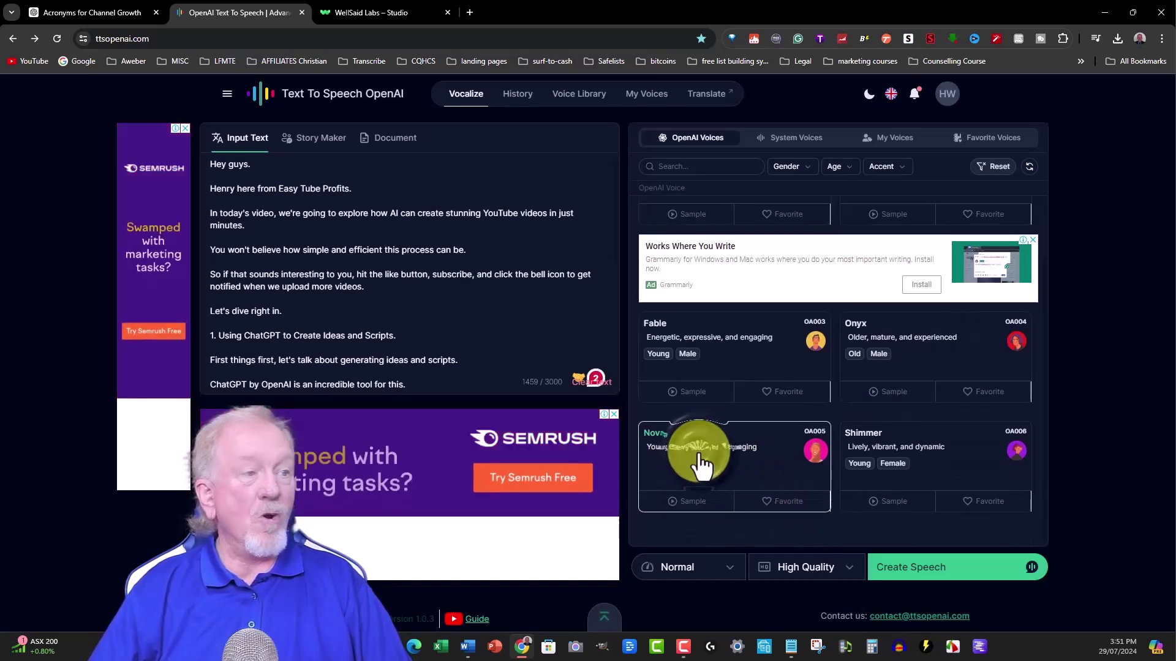
left_click(921, 579)
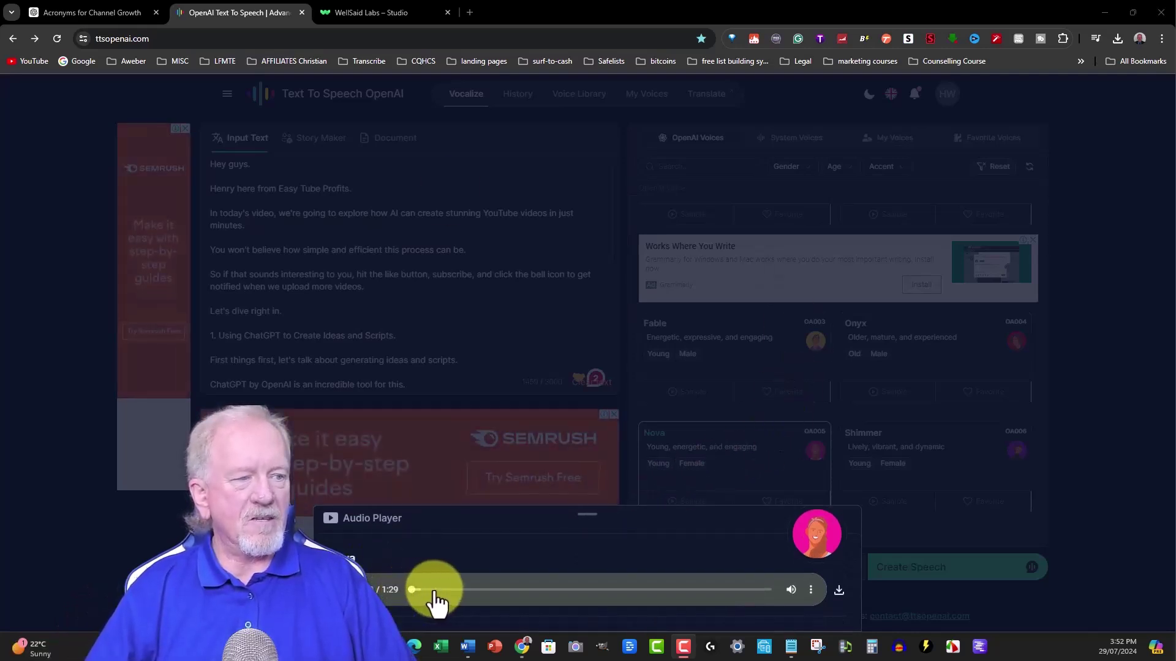
- Skip ahead in the 1:29 Nova narration, then restart it from the beginning
left_click(491, 590)
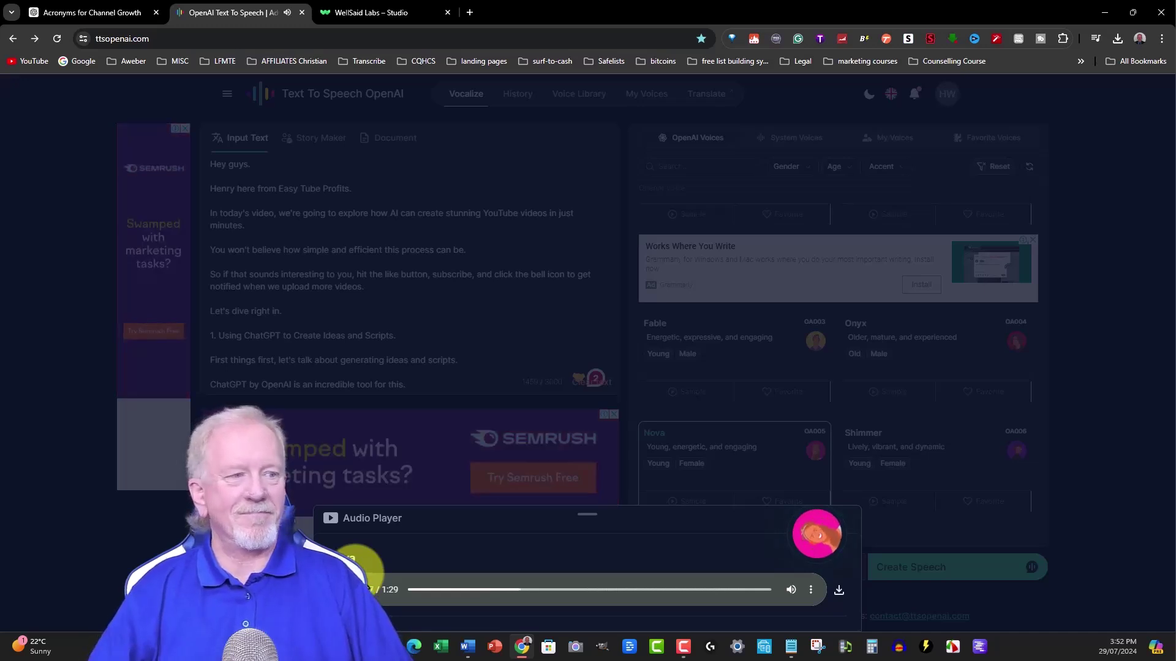
left_click(406, 590)
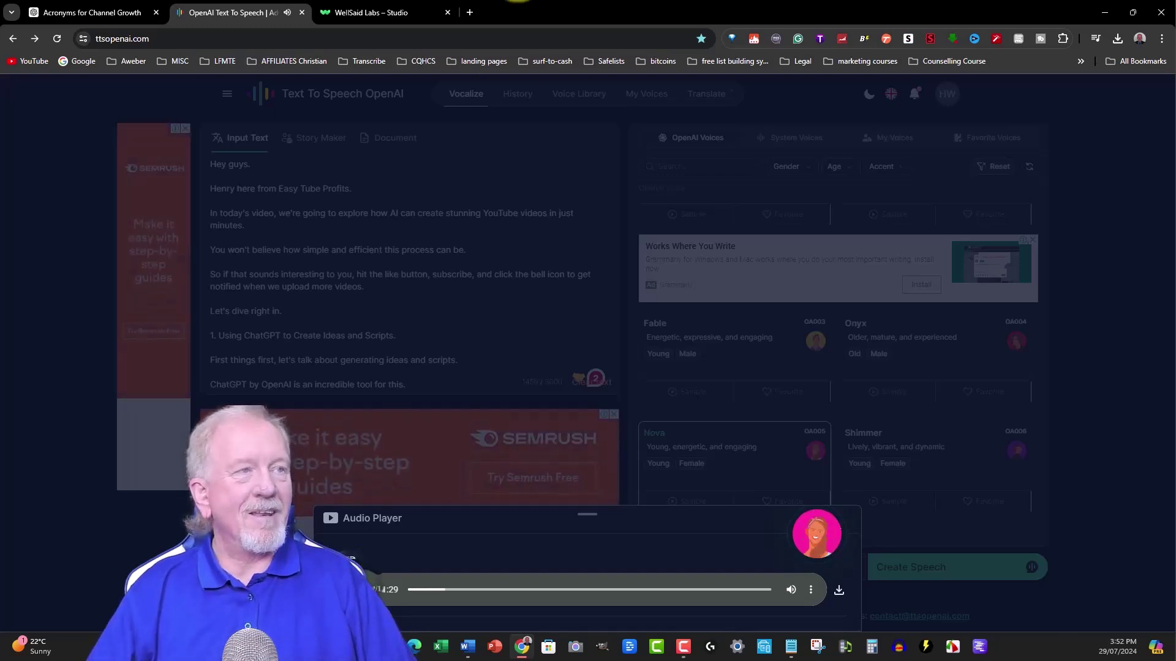
- Back in the WellSaid studio, replay the 1:36 Patrick K. clip from the start
left_click(386, 12)
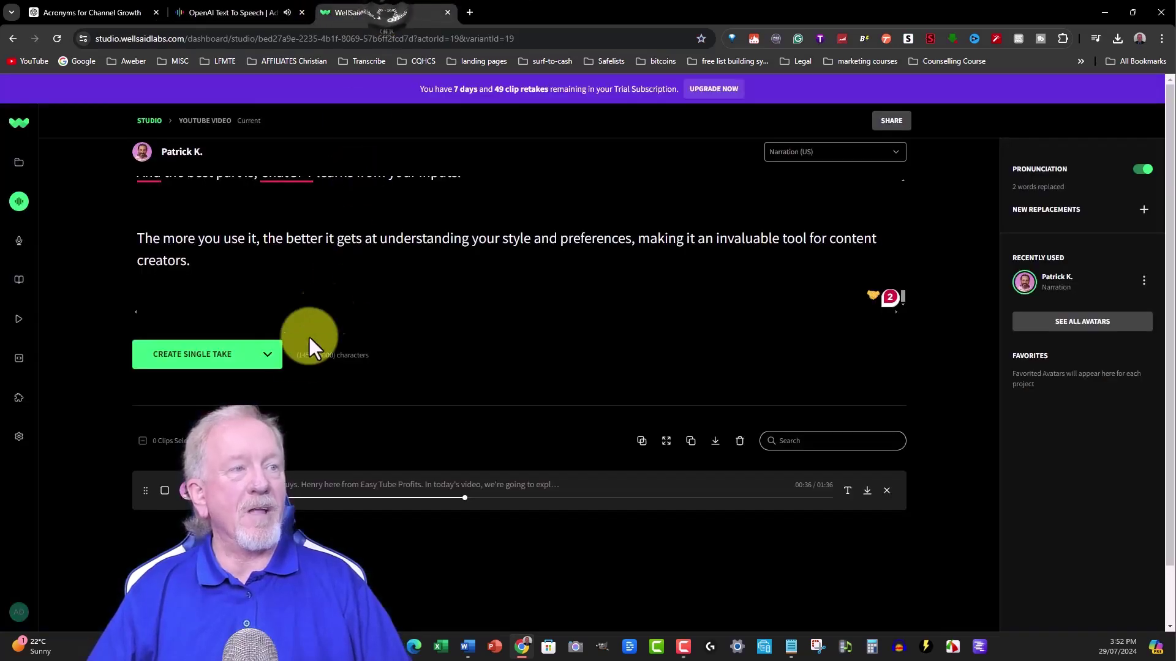
left_click(183, 485)
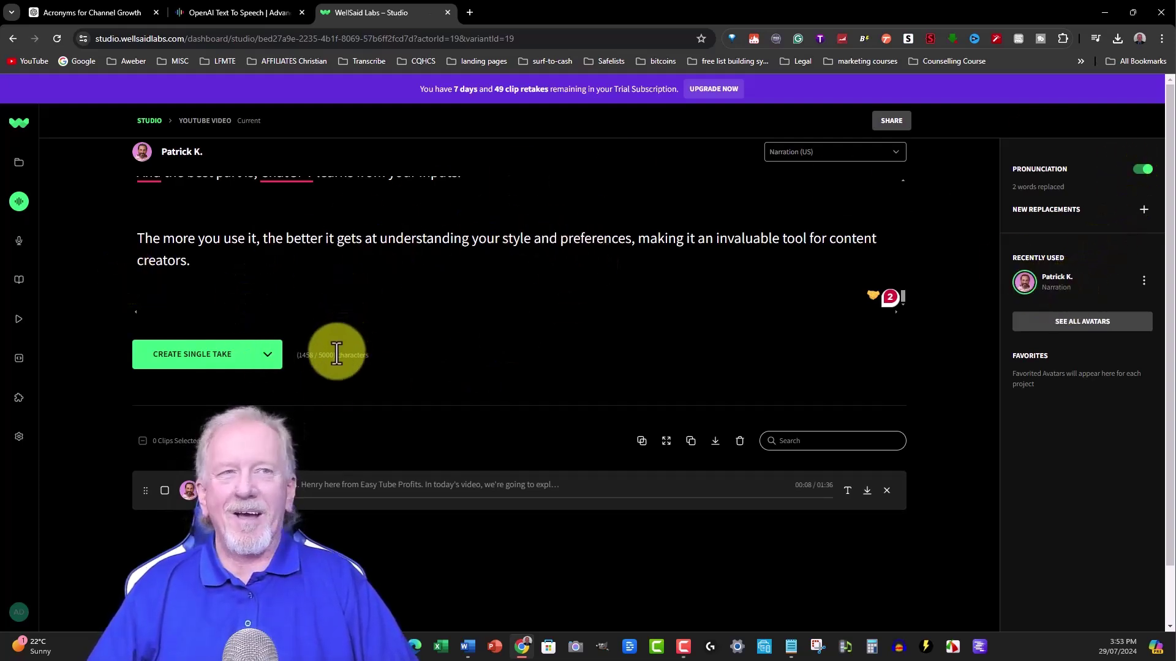
- Try adding an 'A. I.' pronunciation replacement for AI, discarding it as a duplicate
mouse_move(16, 170)
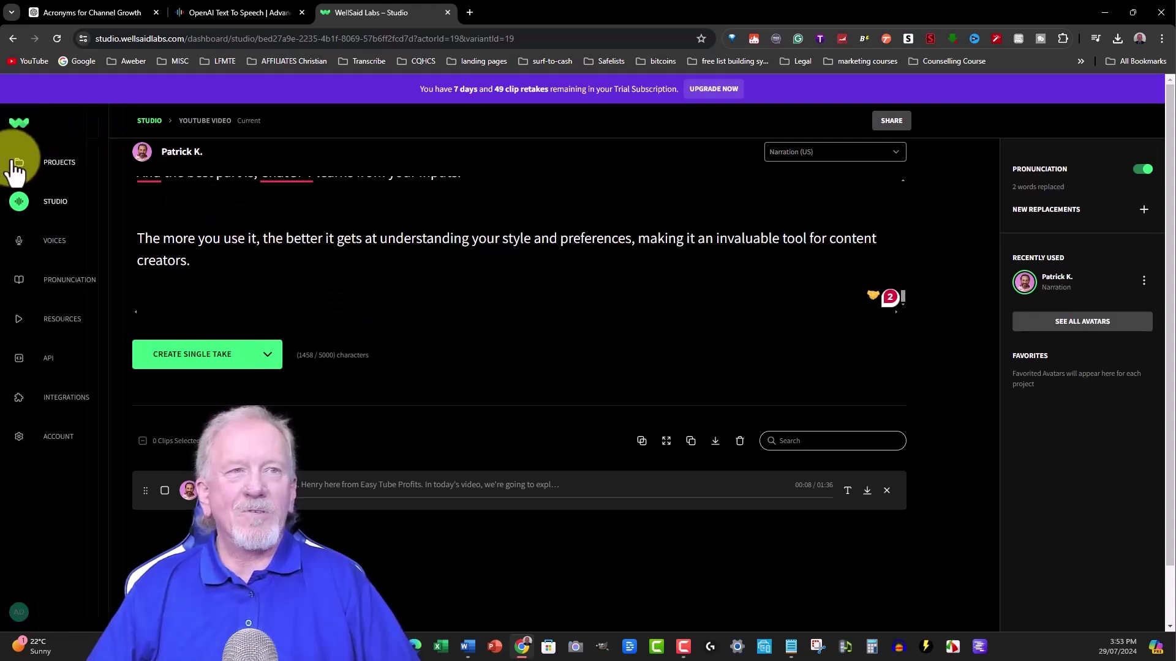
left_click(66, 282)
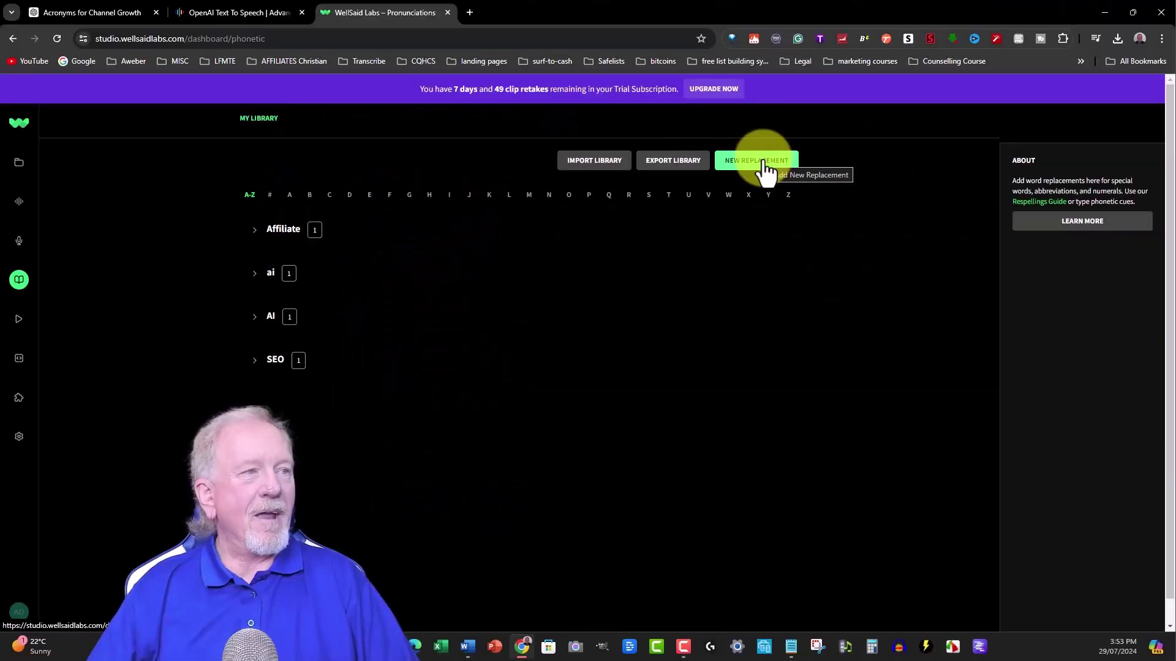
left_click(306, 317)
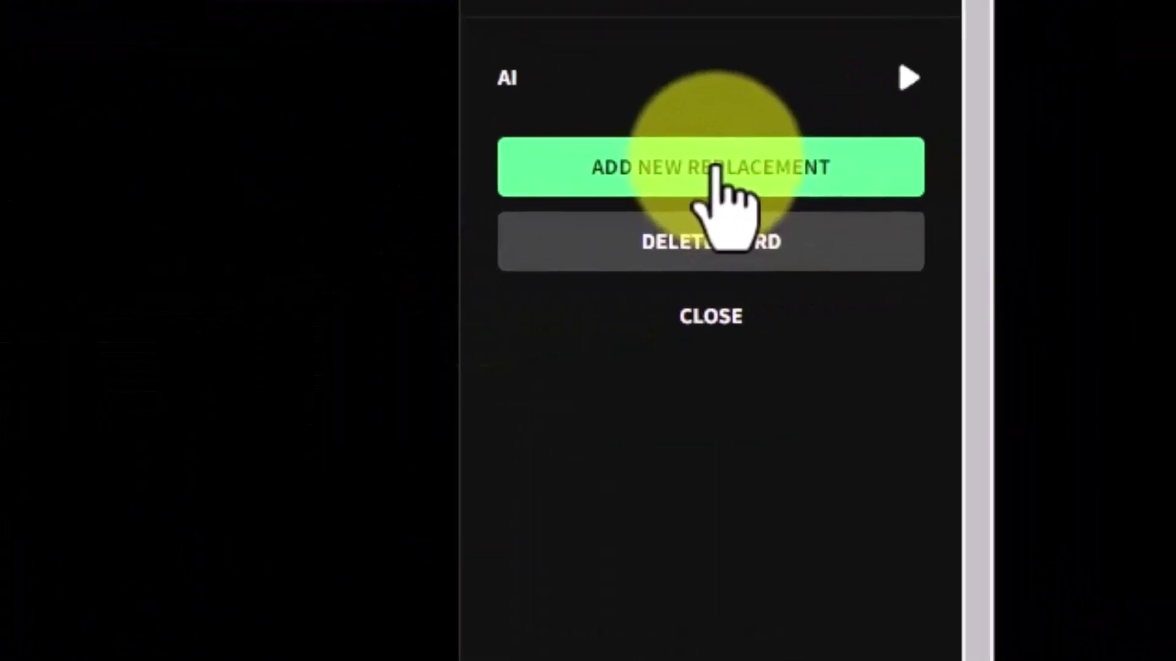
left_click(943, 214)
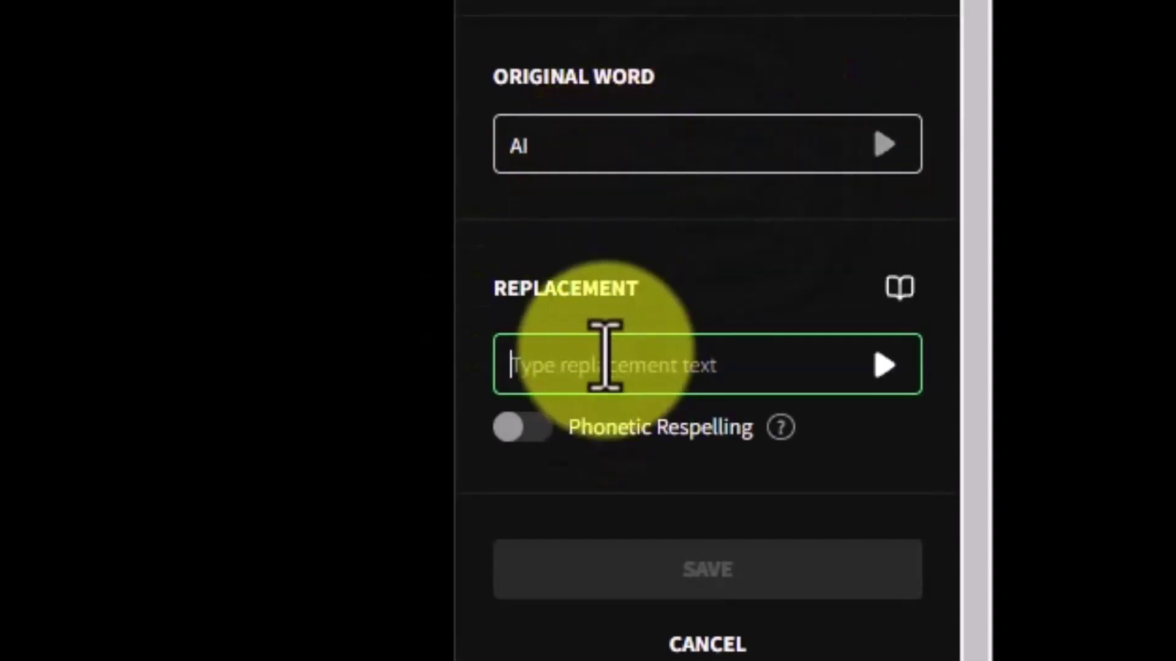
type("A.")
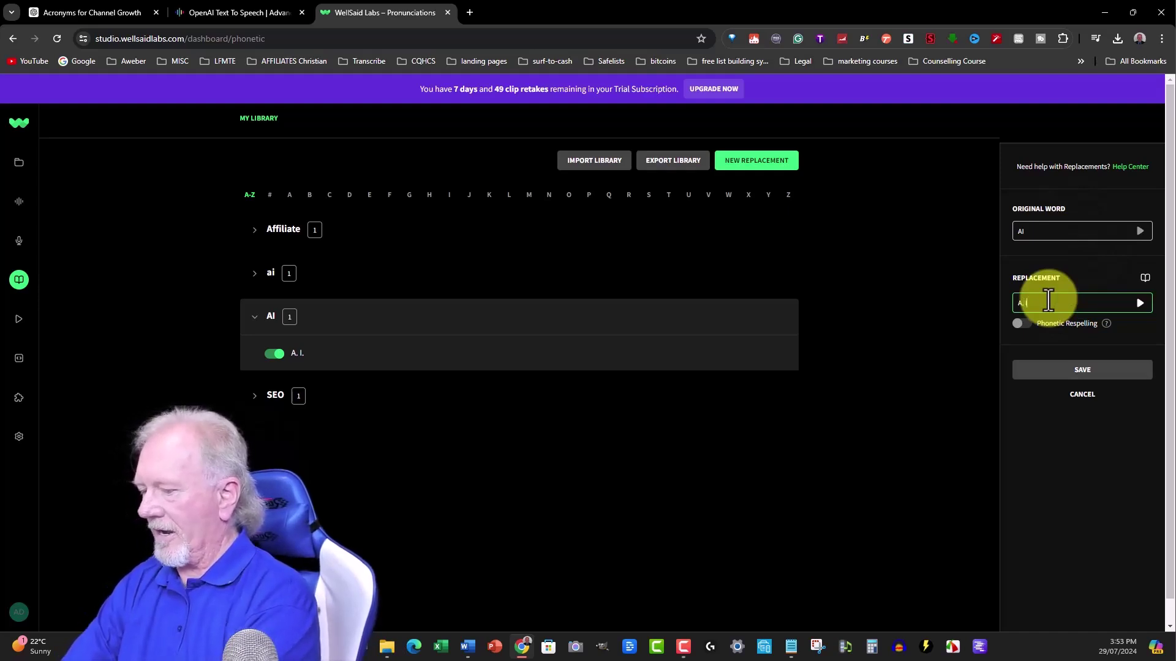
type(" I.")
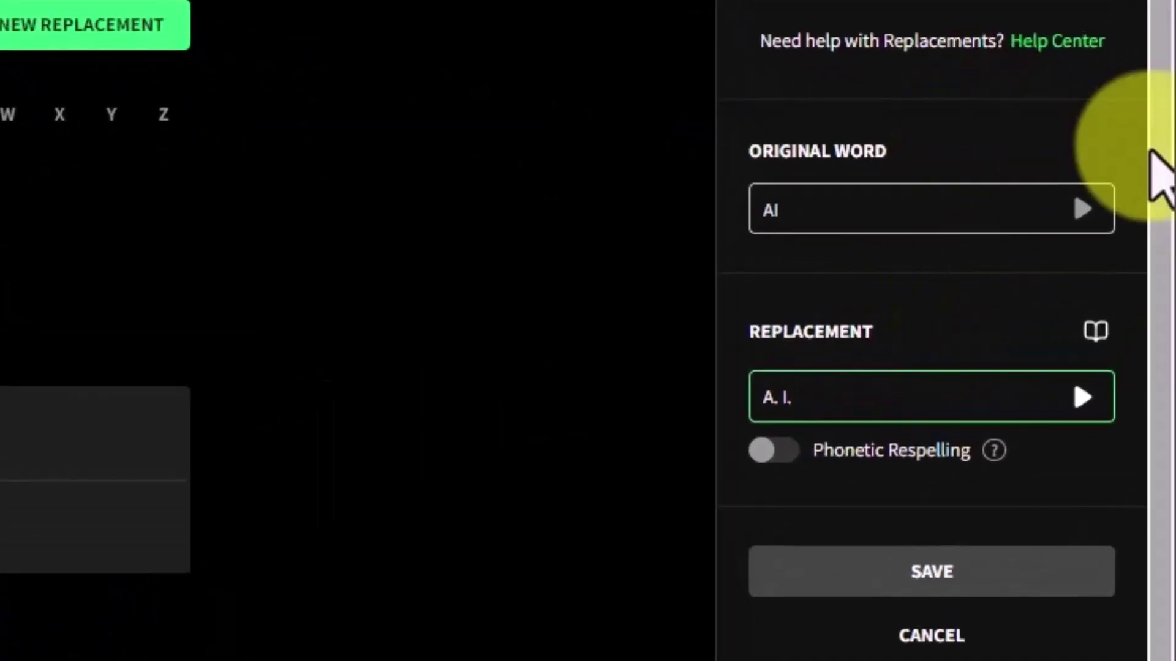
left_click(1080, 209)
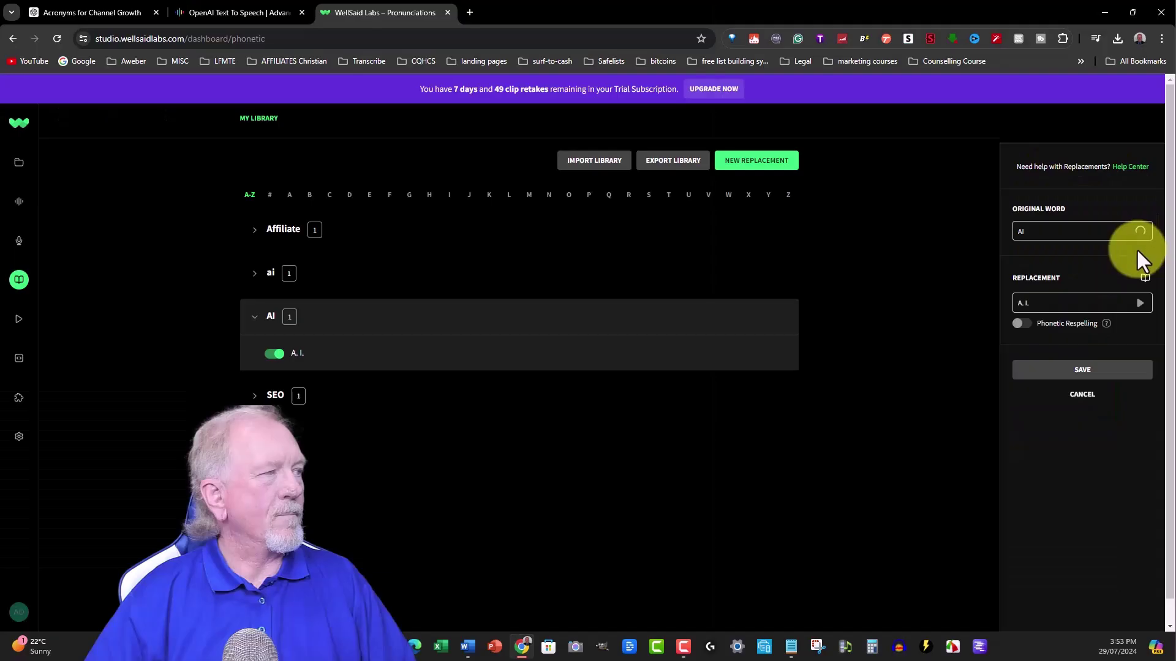
left_click(1140, 306)
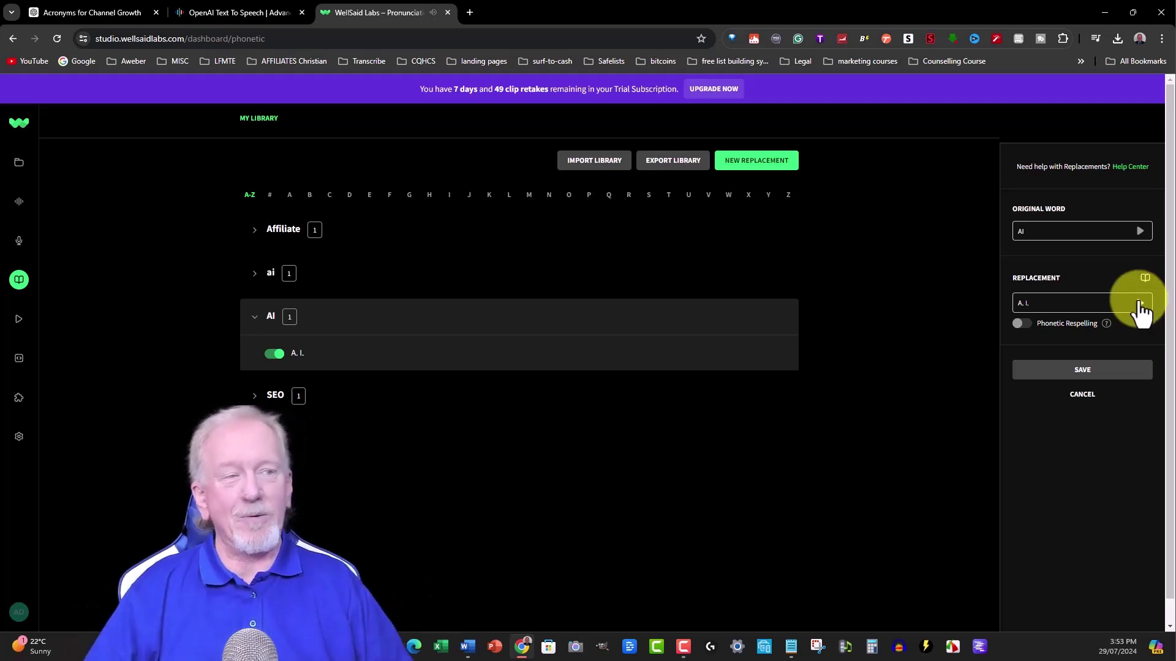
left_click(1080, 371)
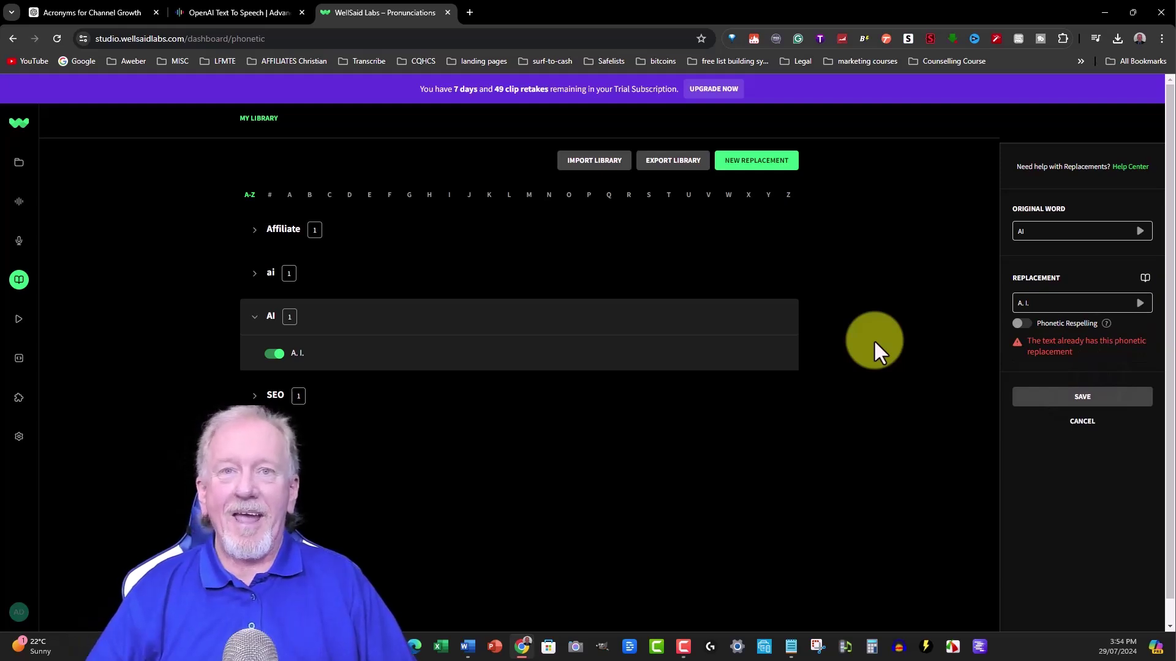
left_click(1080, 423)
- Inspect the existing replacements for ai, Affiliate and SEO
left_click(256, 274)
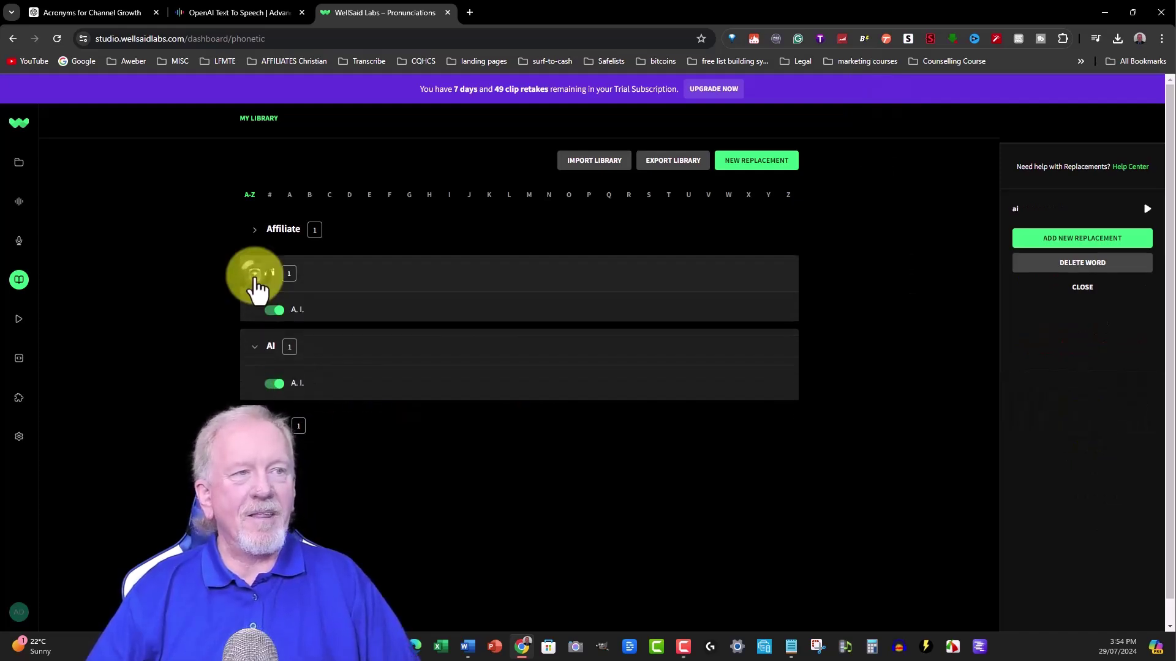
left_click(256, 274)
left_click(254, 230)
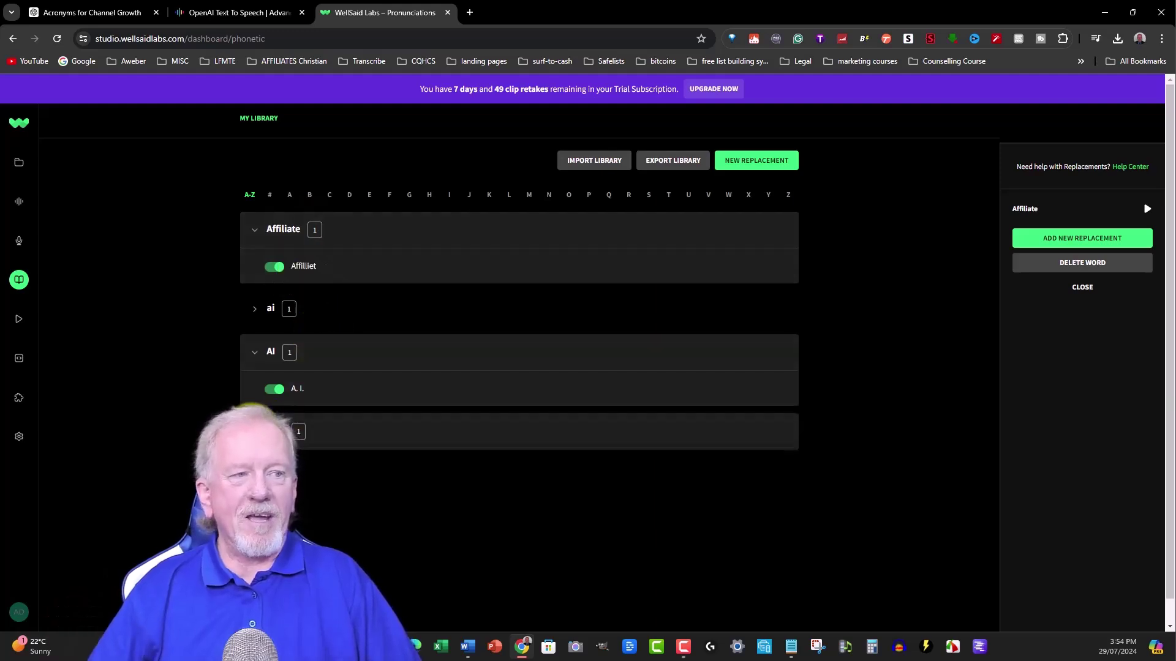
left_click(263, 431)
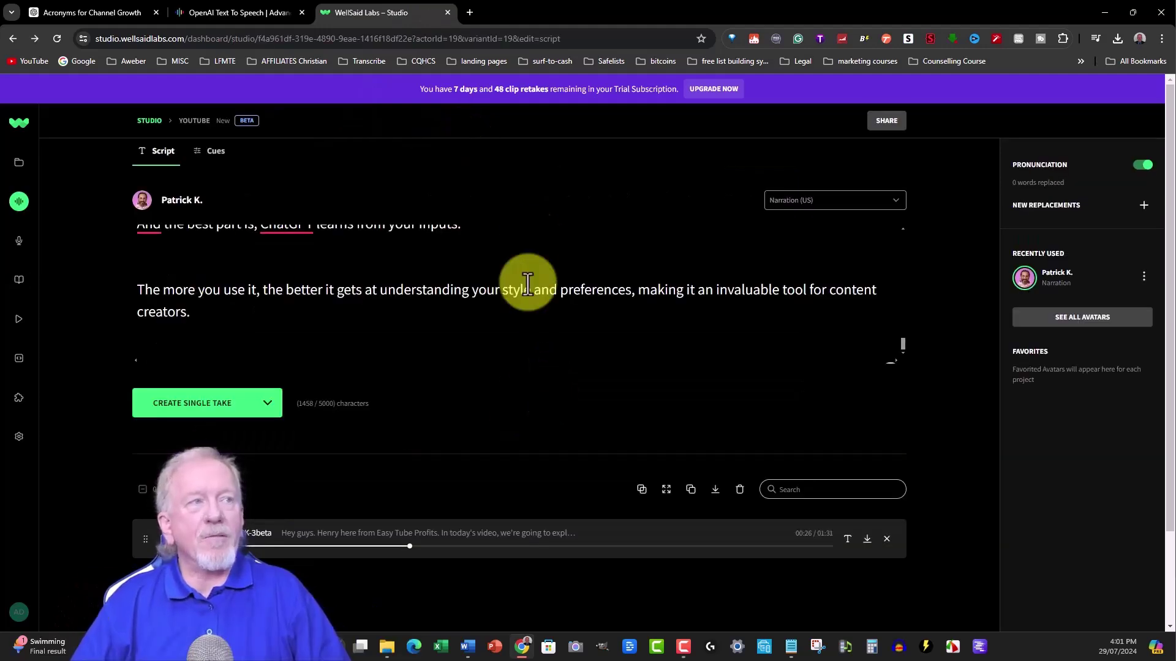
- Compare WellSaid's monthly and yearly upgrade prices, then go back to TTS OpenAI
left_click(717, 91)
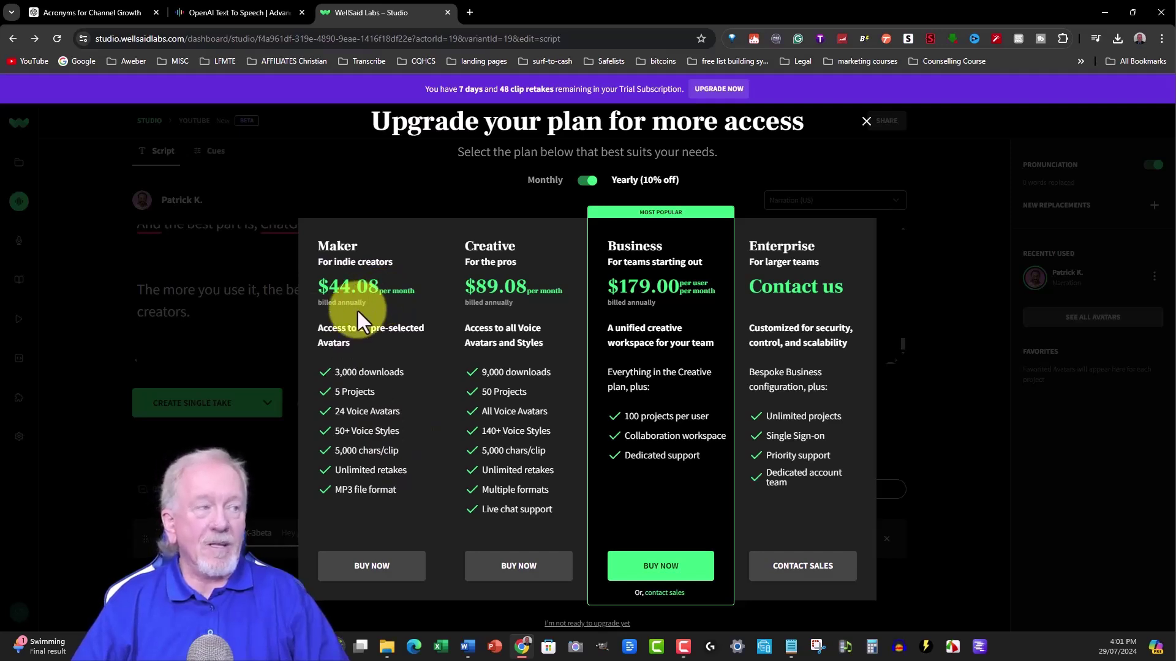
left_click(585, 181)
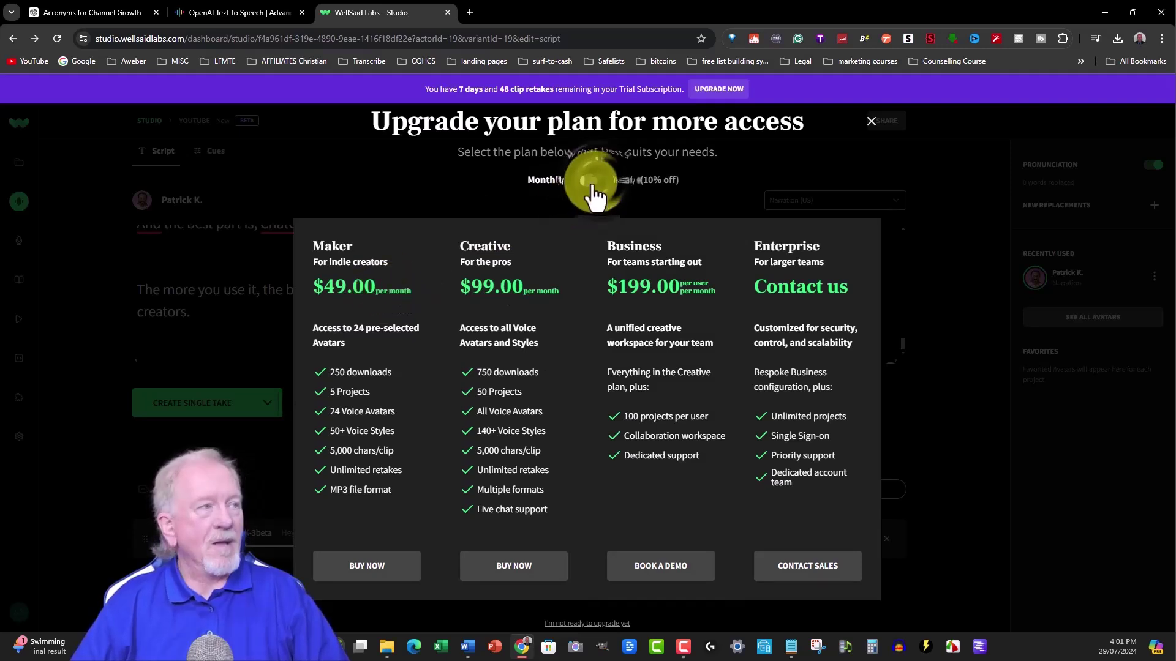
left_click(592, 183)
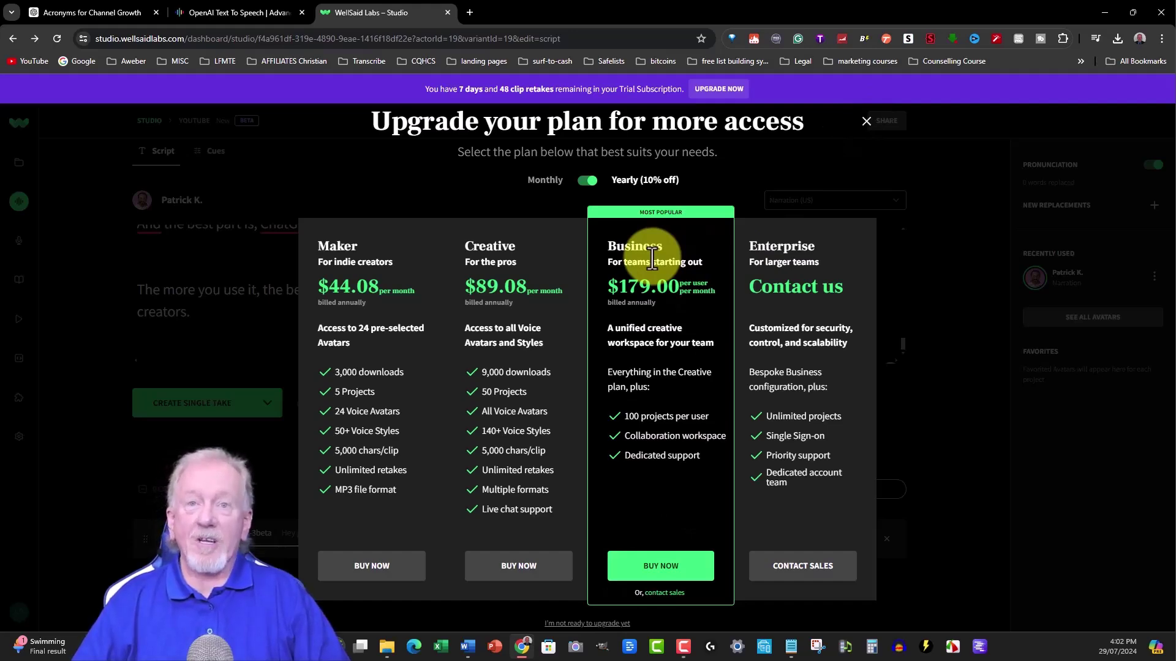
left_click(209, 13)
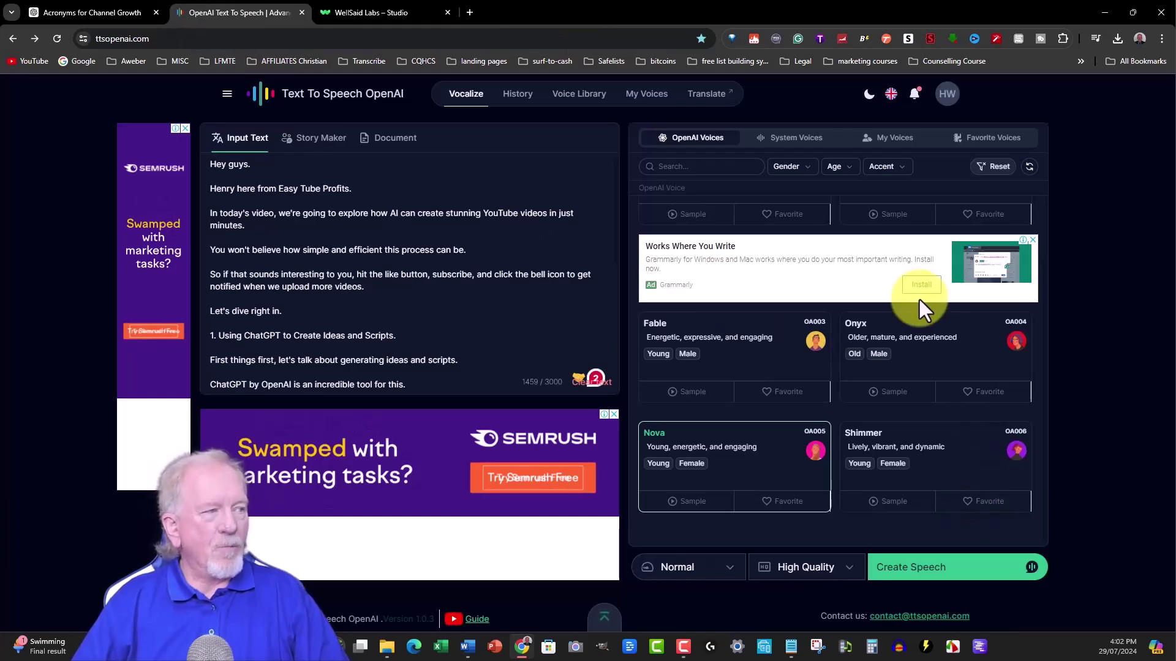
- List the System Voices and play a sample of the Neal voice
left_click(807, 139)
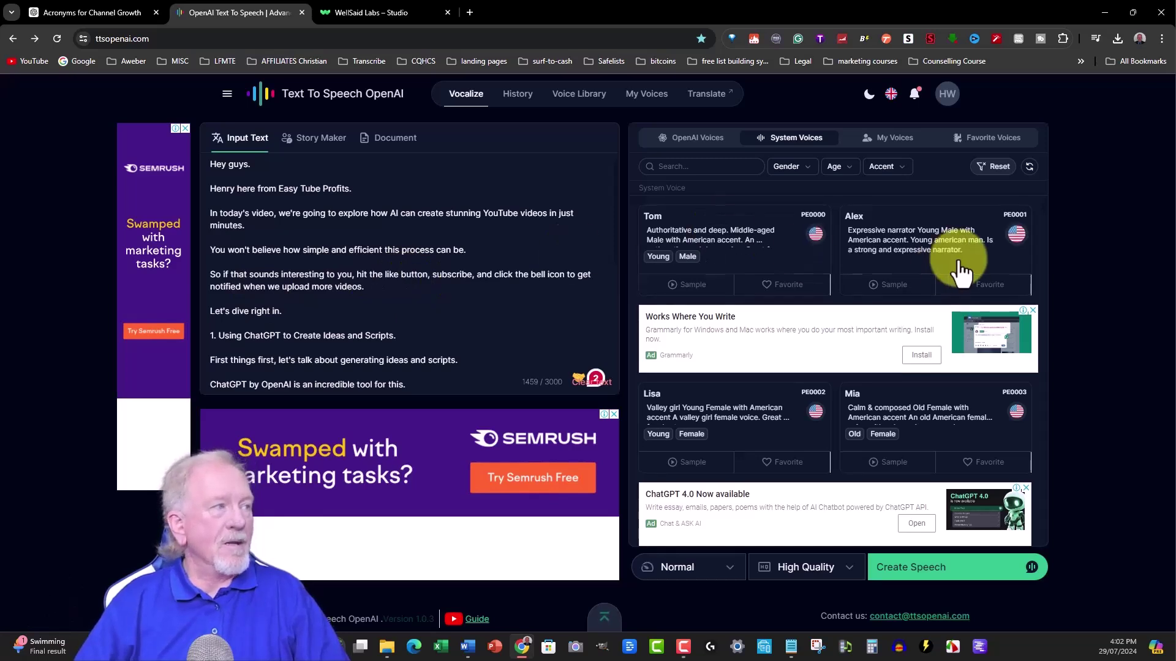
scroll(955, 273, "down", 4)
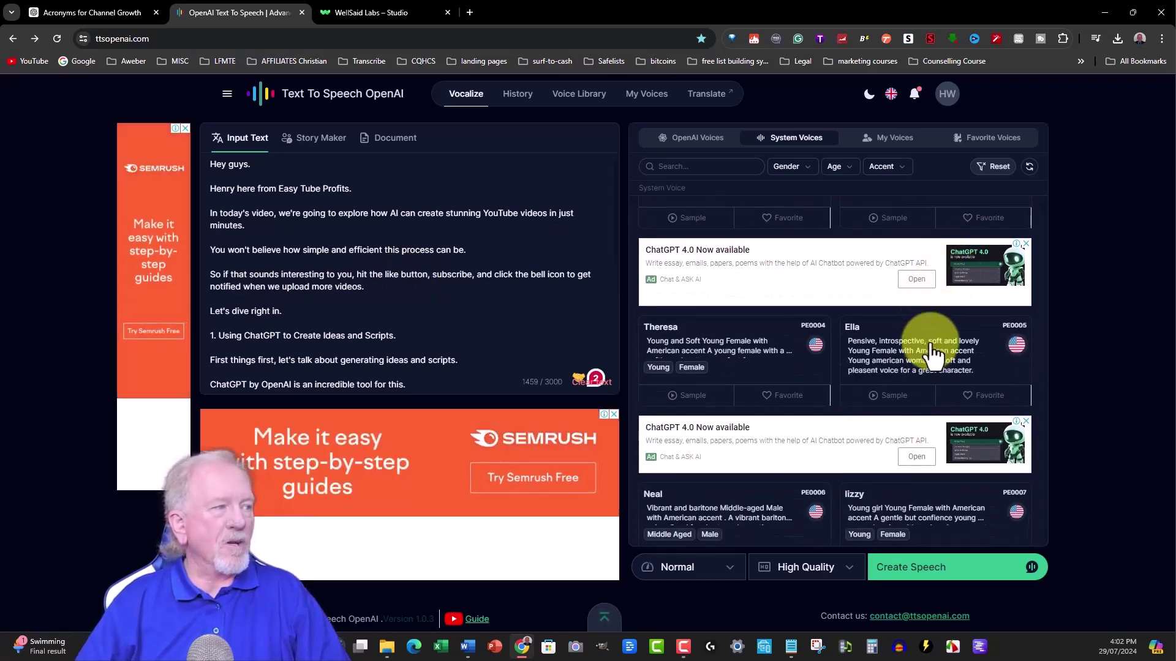
scroll(779, 355, "down", 3)
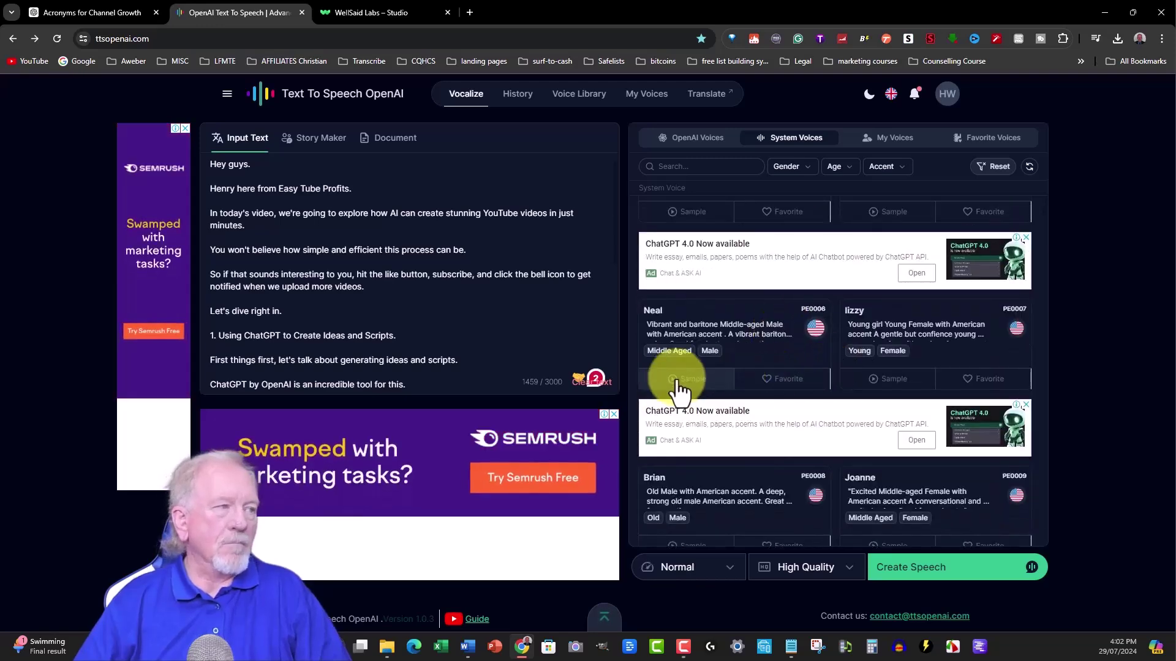
left_click(673, 384)
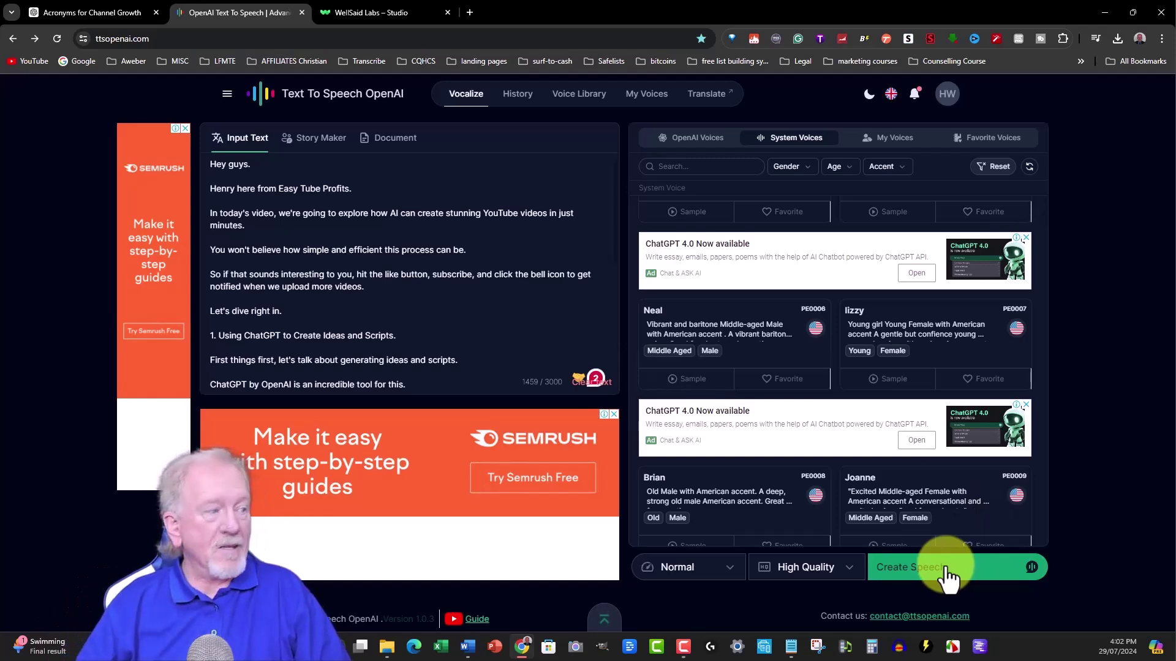
- Create the 1:29 Neal narration and play its opening, pausing at 0:07 and 0:26
left_click(947, 570)
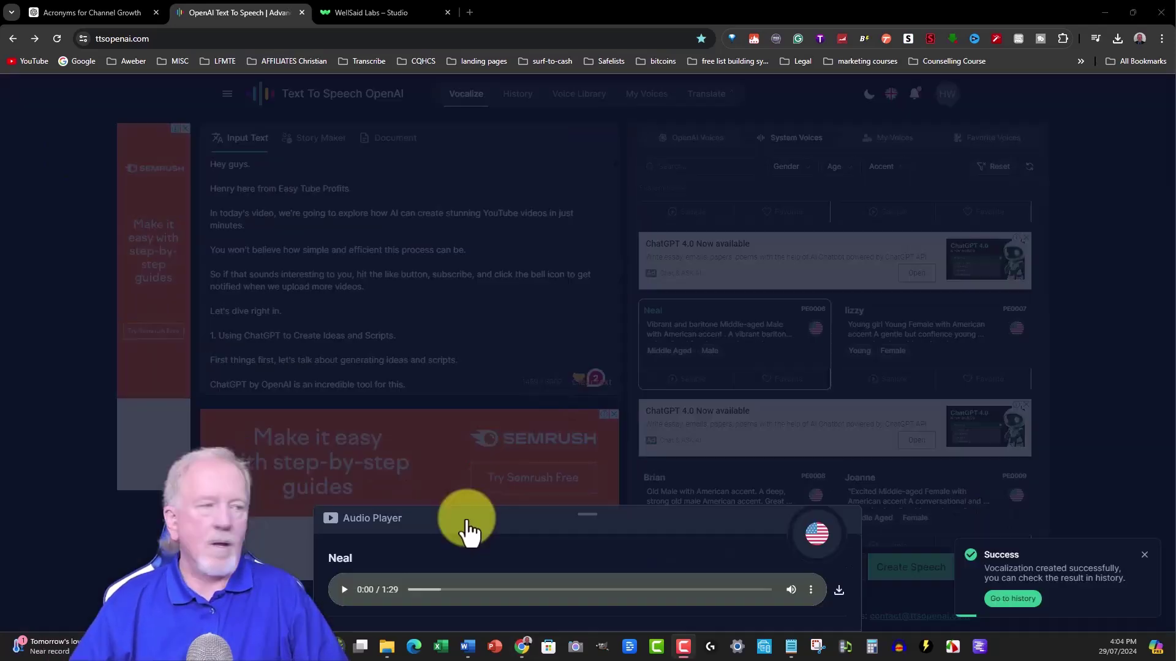
left_click(343, 589)
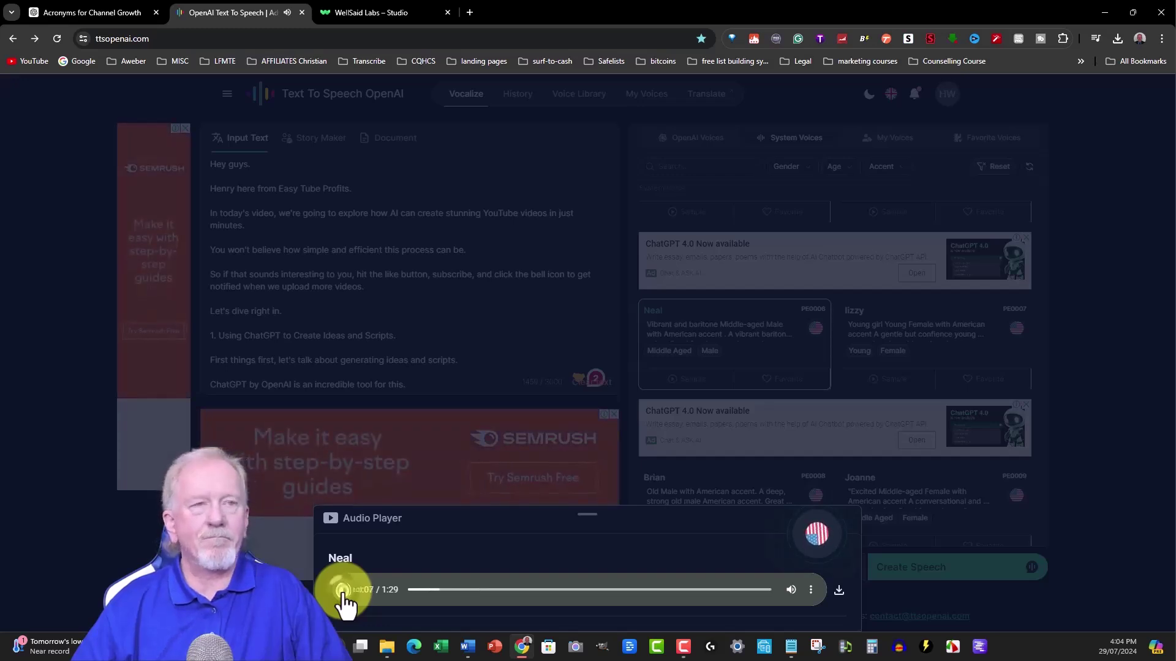
left_click(343, 590)
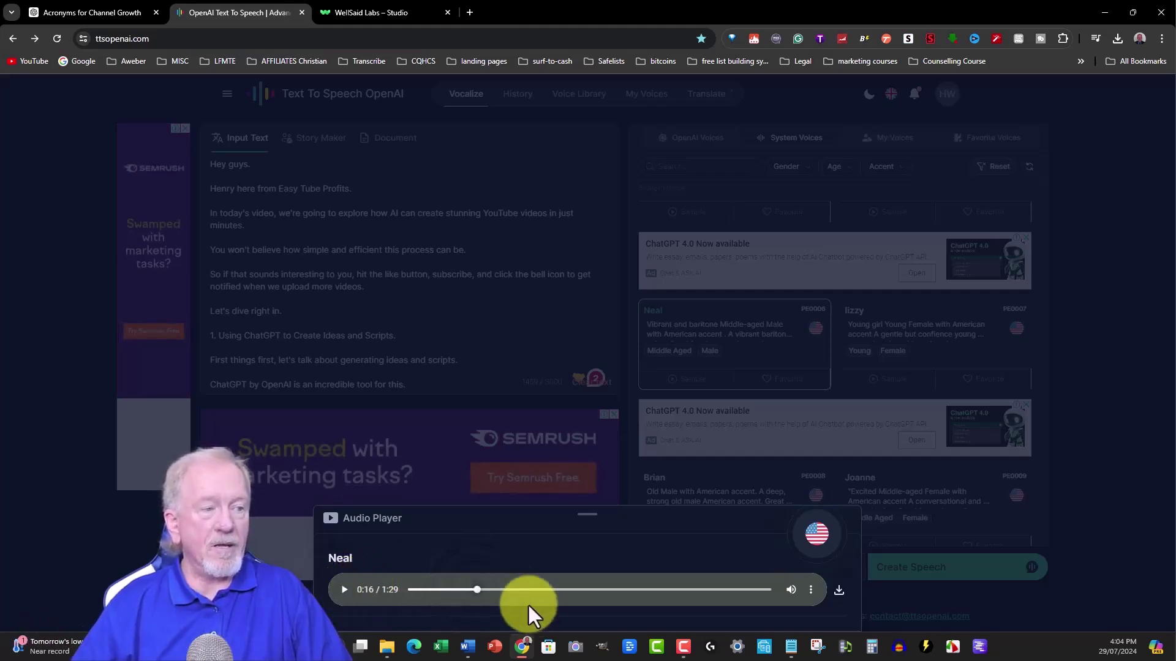
left_click(494, 591)
left_click(343, 590)
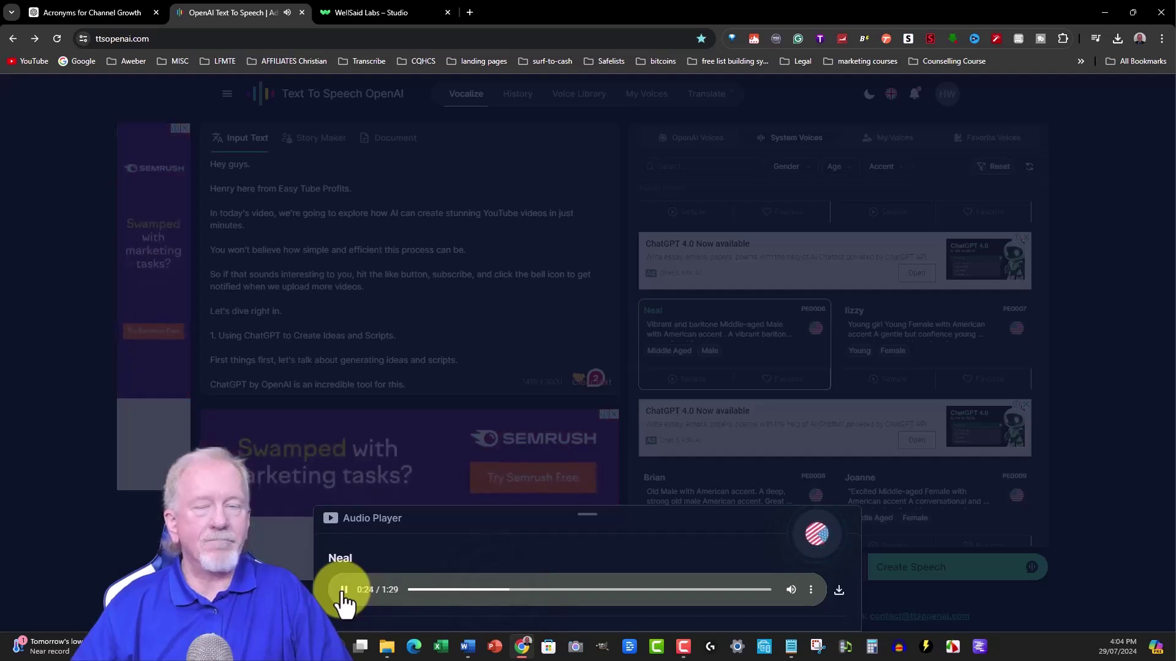
left_click(343, 590)
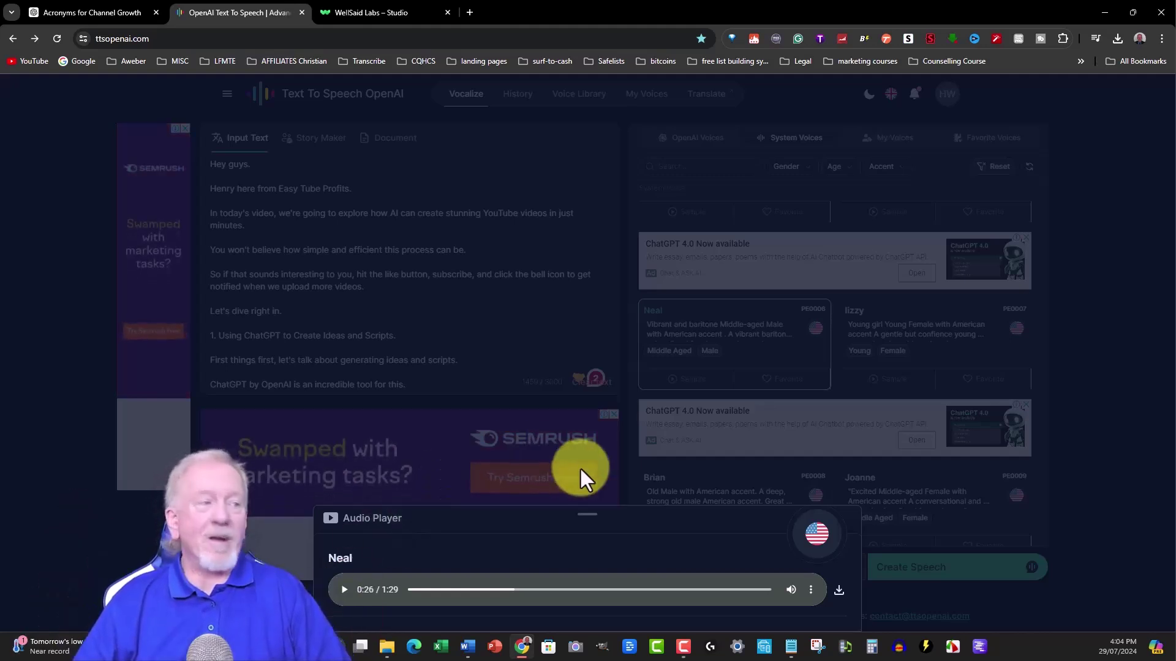
left_click(812, 591)
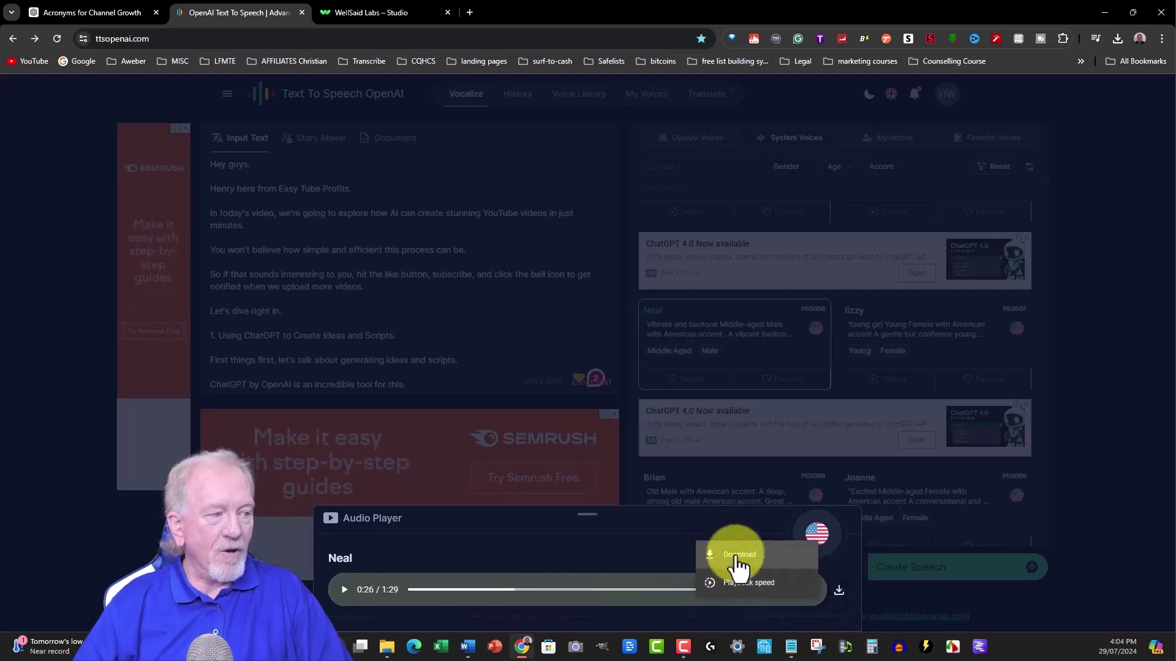
left_click(379, 548)
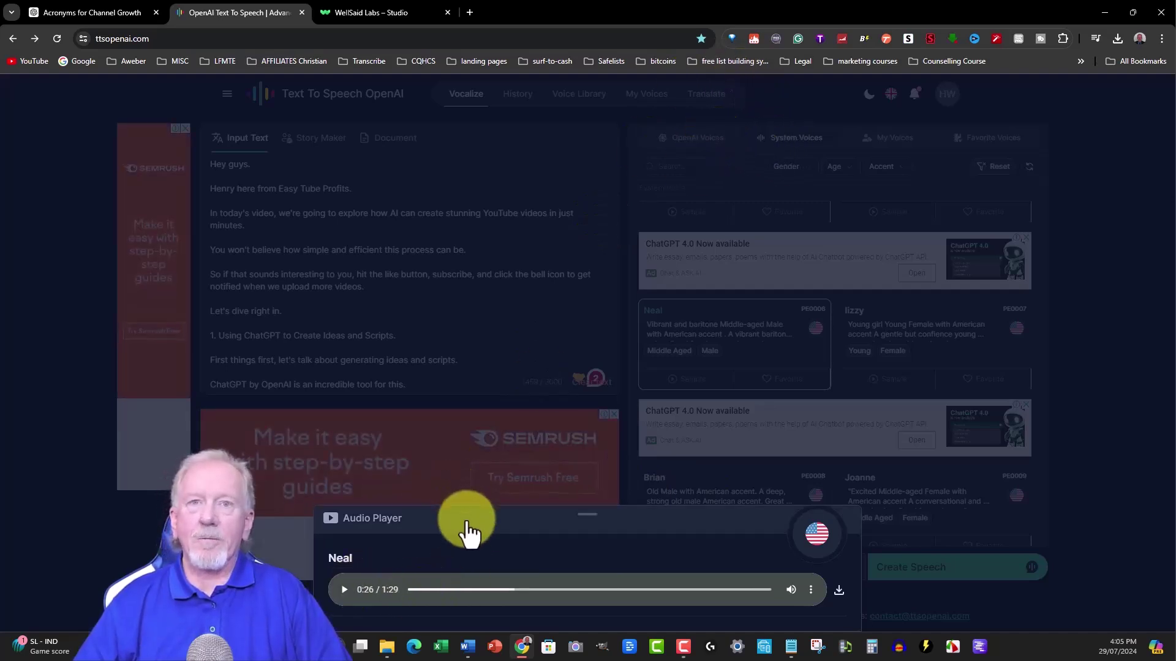
- Close the player, then play and stop the saved Neal generation in History
left_click(471, 231)
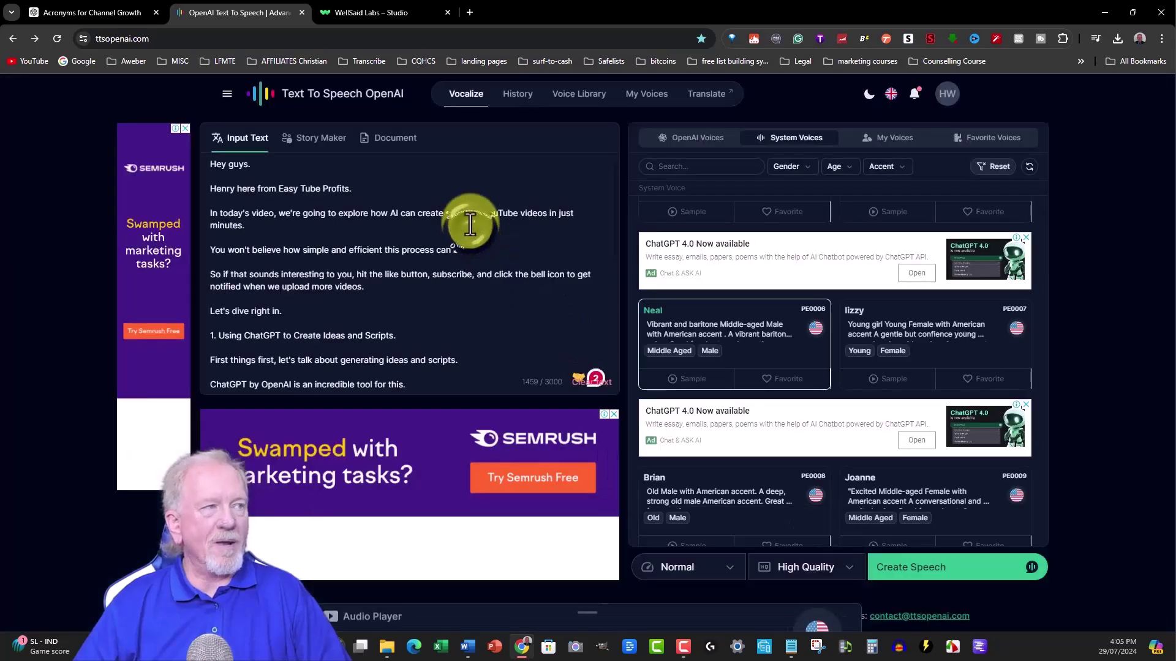
left_click(516, 105)
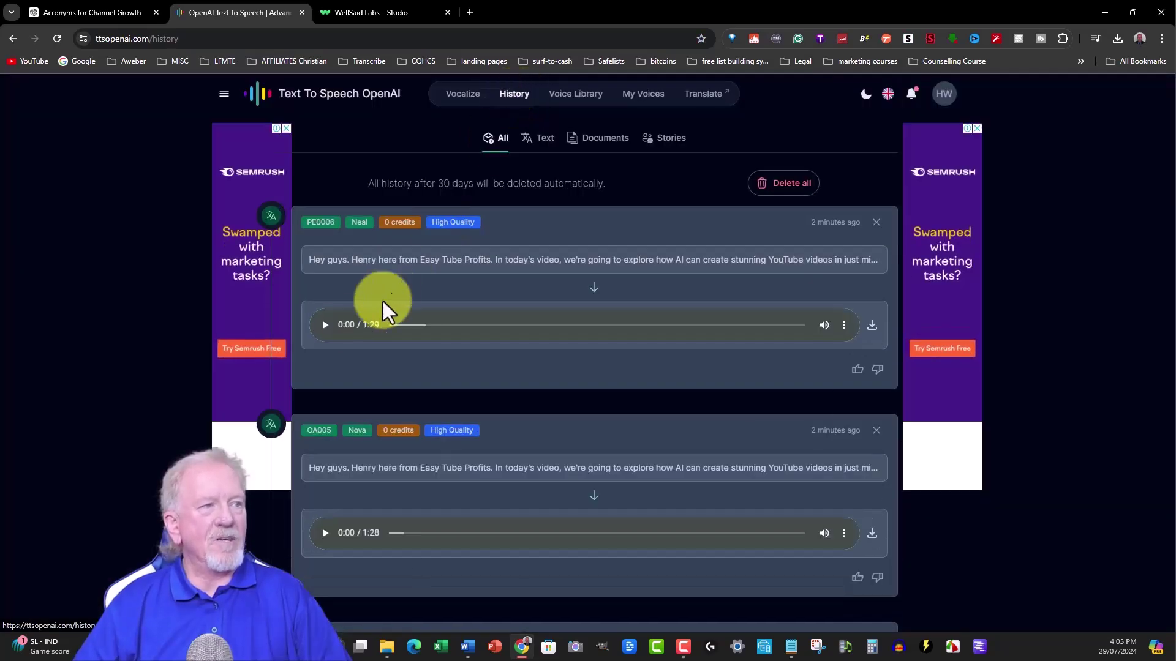
left_click(323, 331)
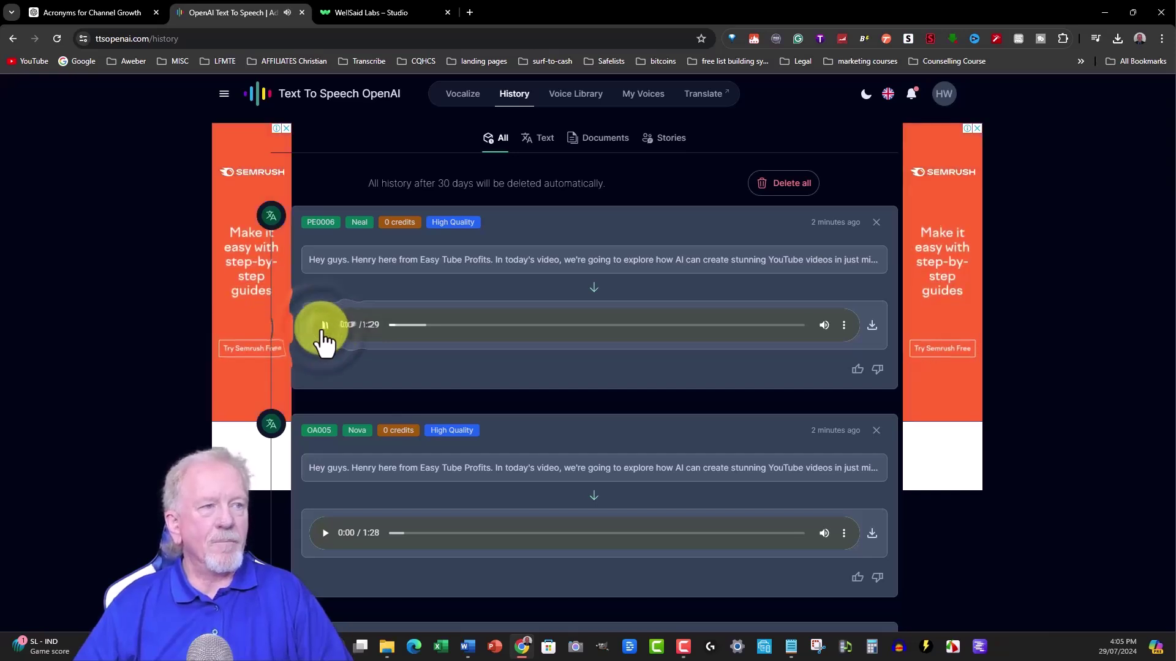
left_click(323, 328)
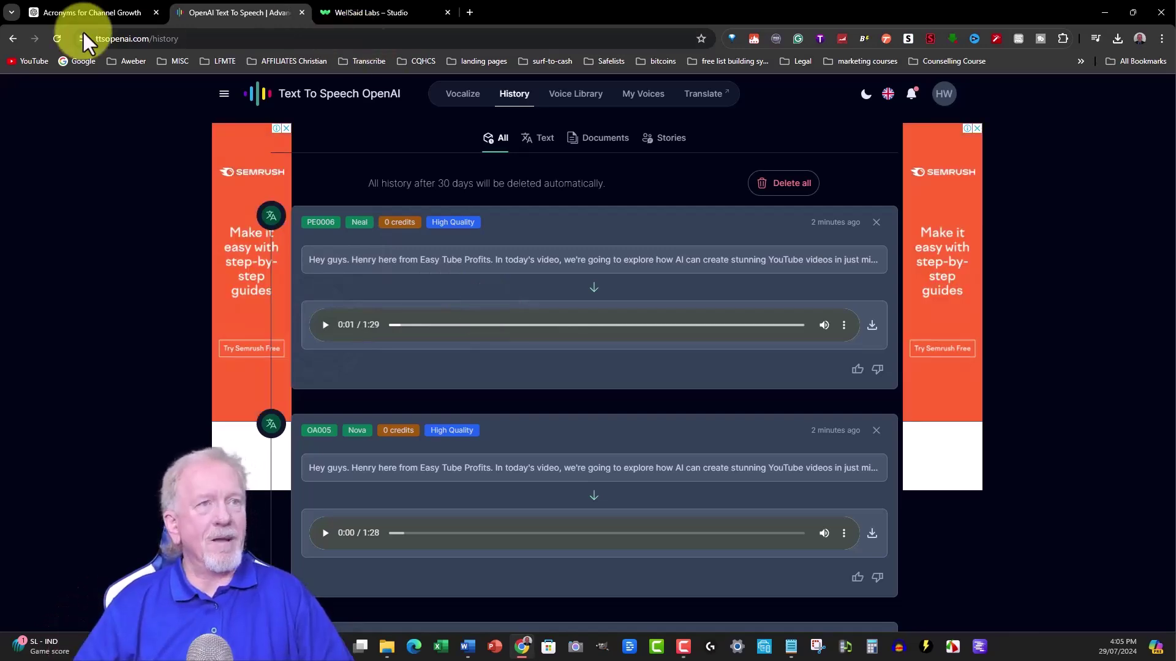
- Play the Tom voice sample in the Voice Library and return to the Vocalize page
left_click(12, 40)
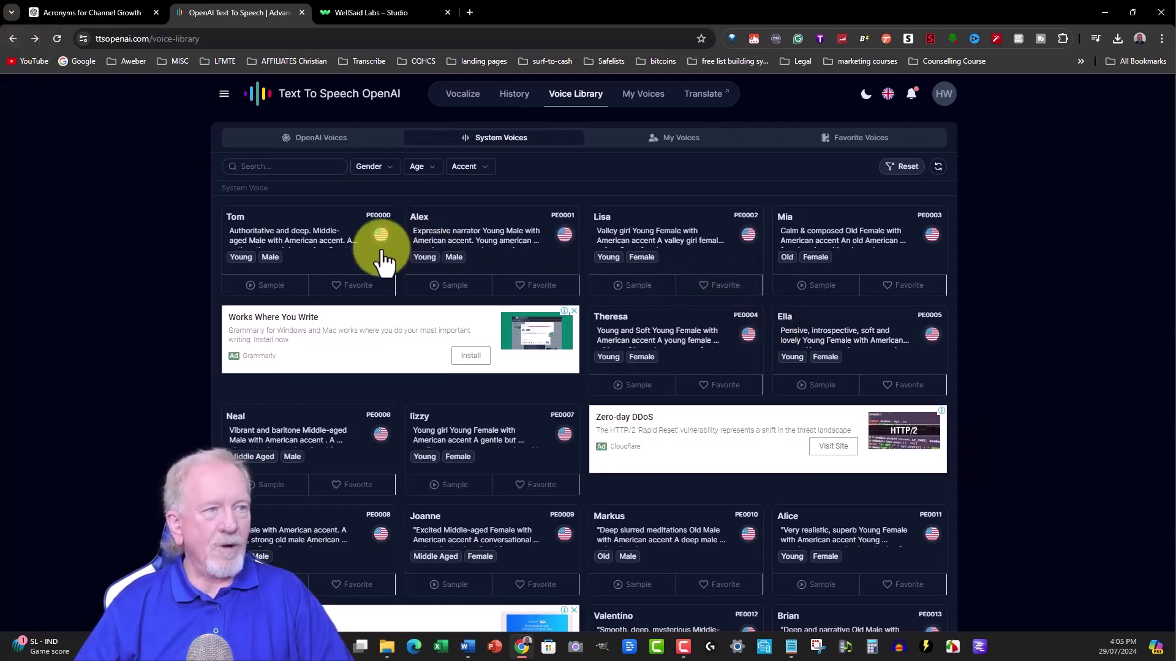
left_click(249, 286)
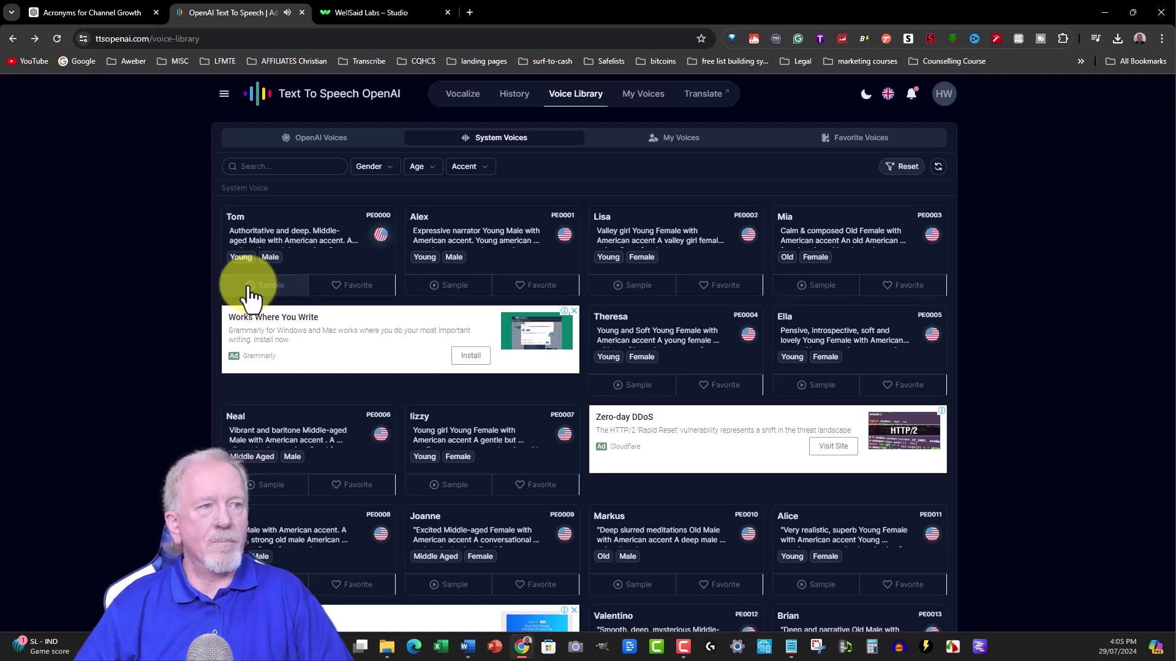
mouse_move(273, 245)
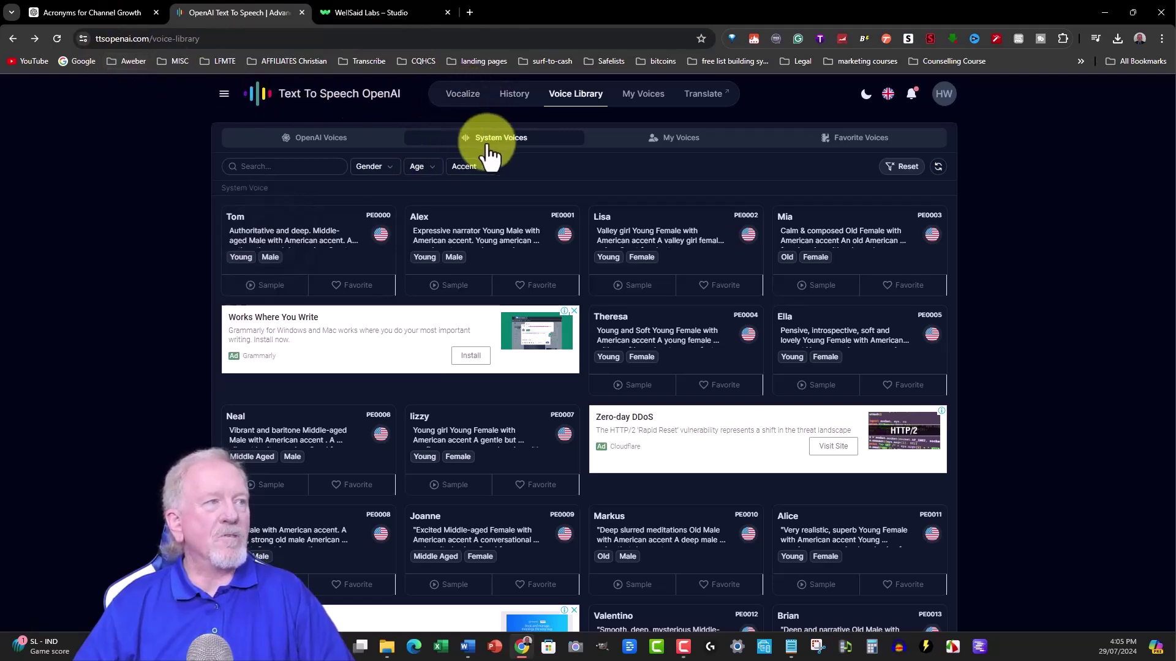
left_click(456, 97)
- Create the 1:29 Tom narration, play it to 0:08 and 0:25, then close the player
left_click(674, 251)
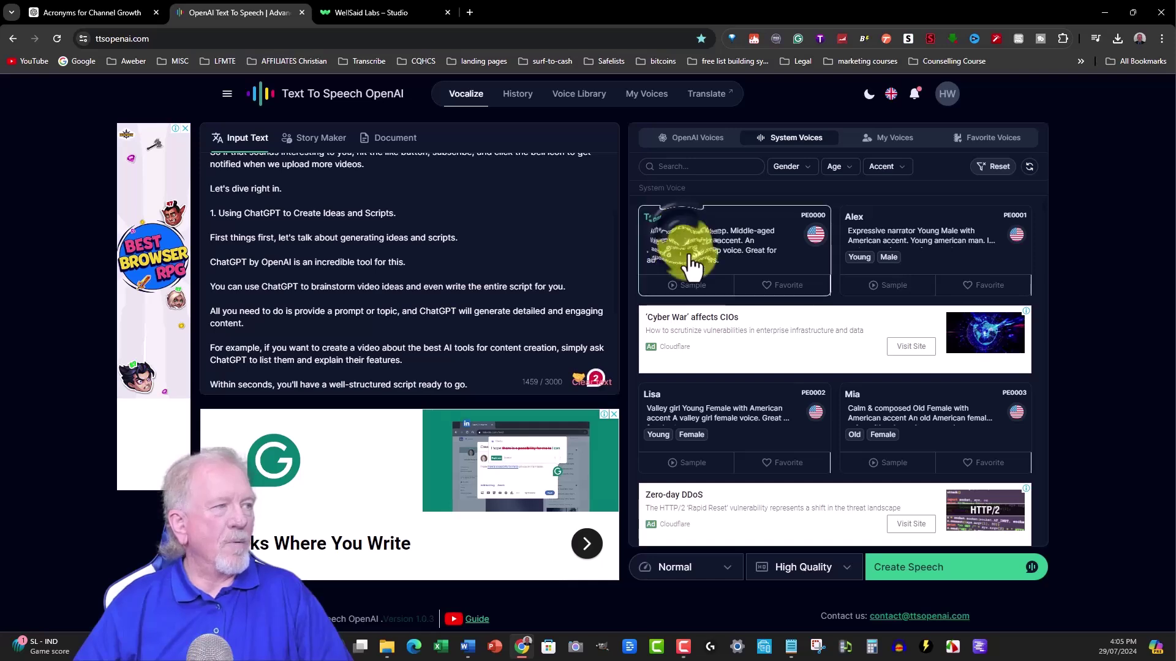
left_click(909, 573)
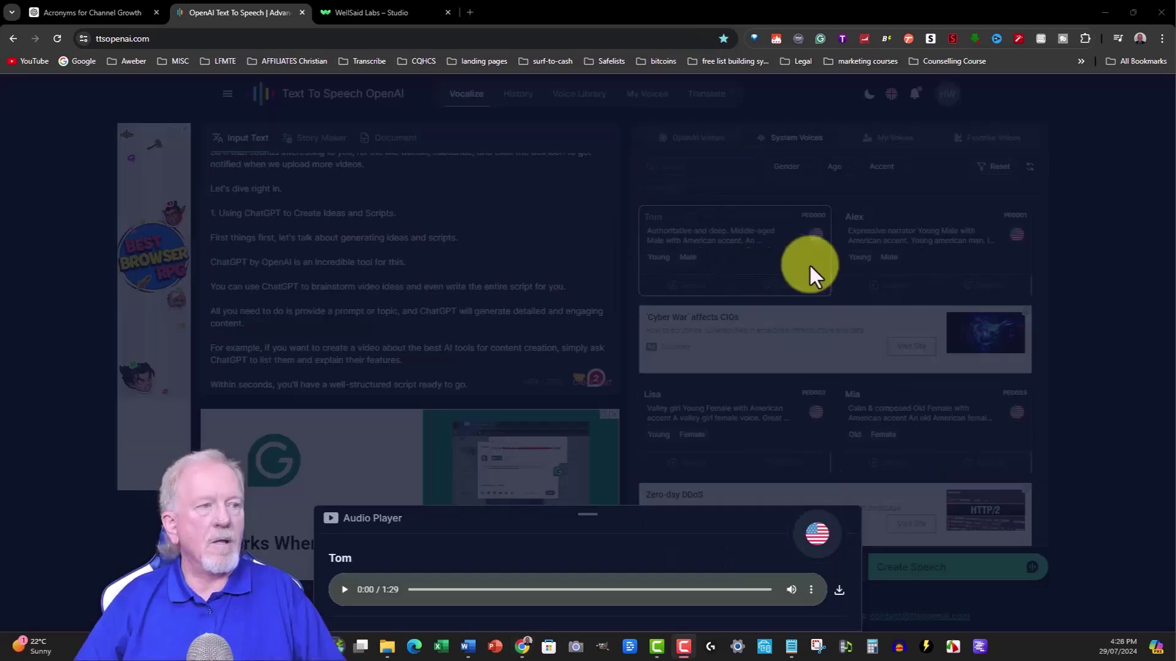
left_click(344, 590)
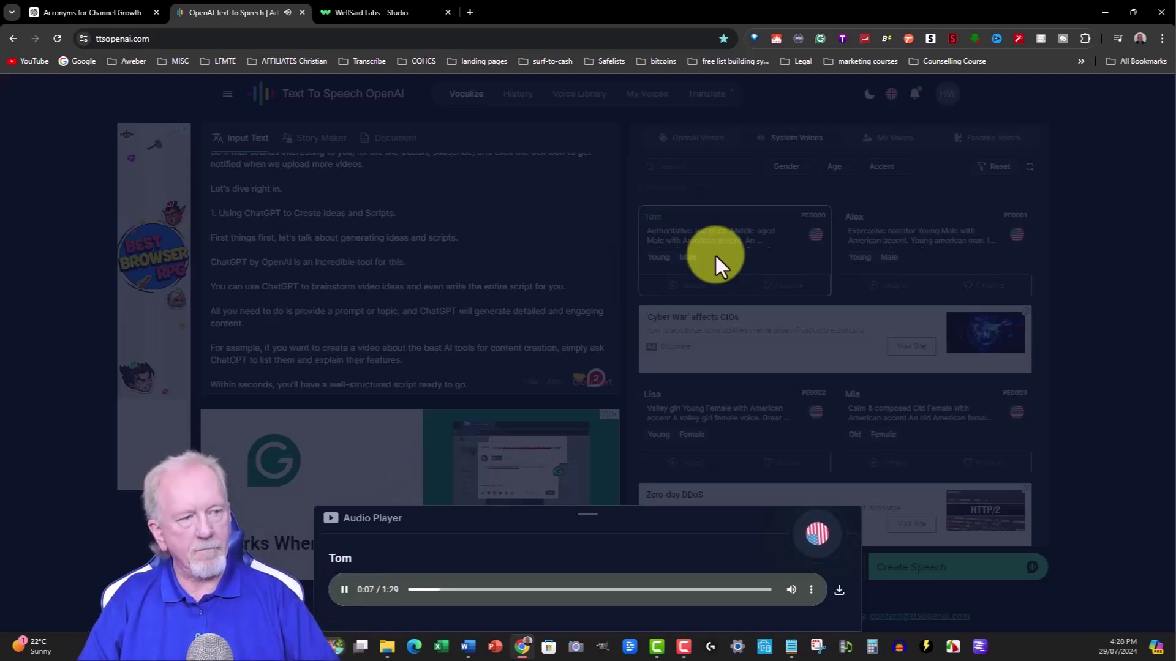
left_click(341, 593)
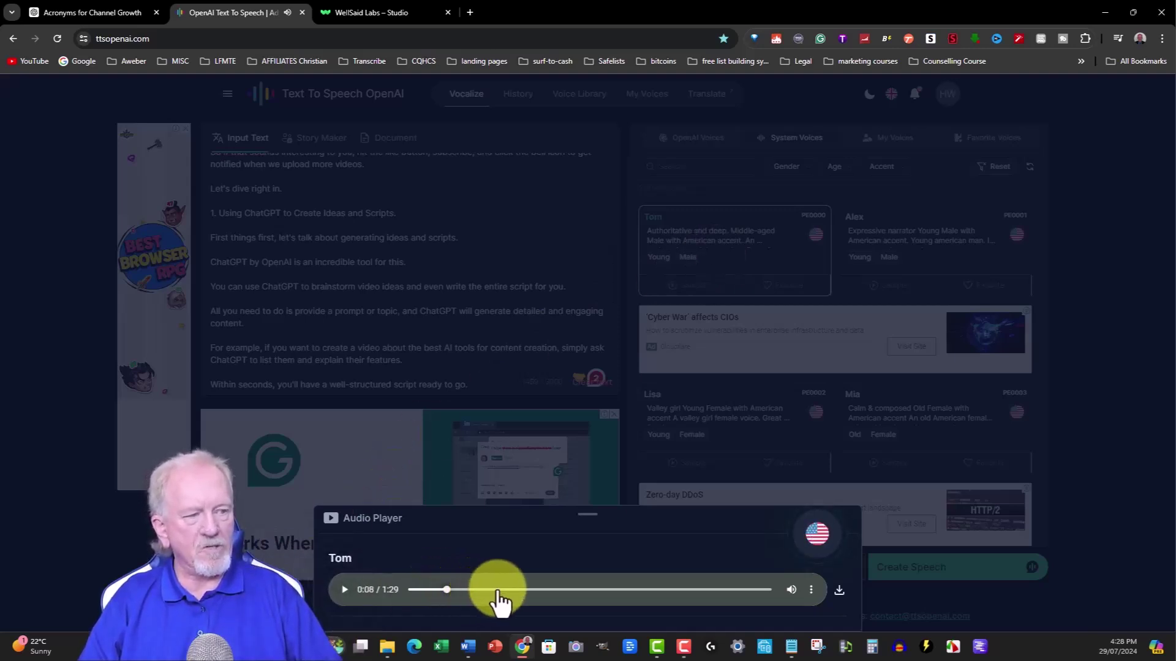
left_click(343, 590)
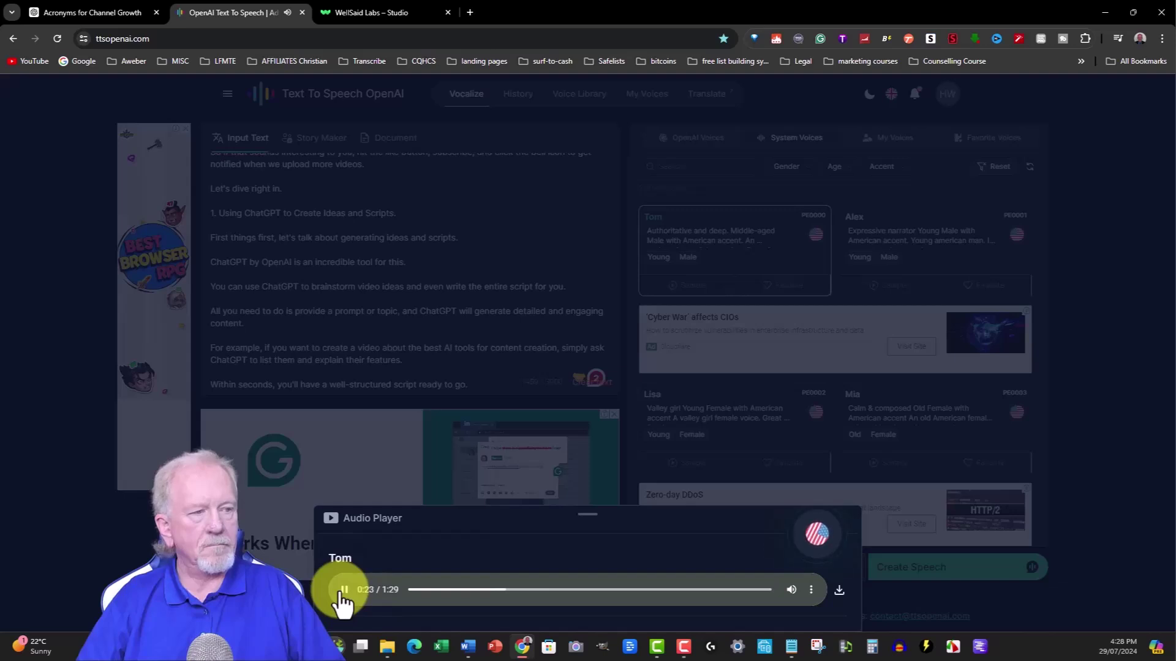
left_click(345, 591)
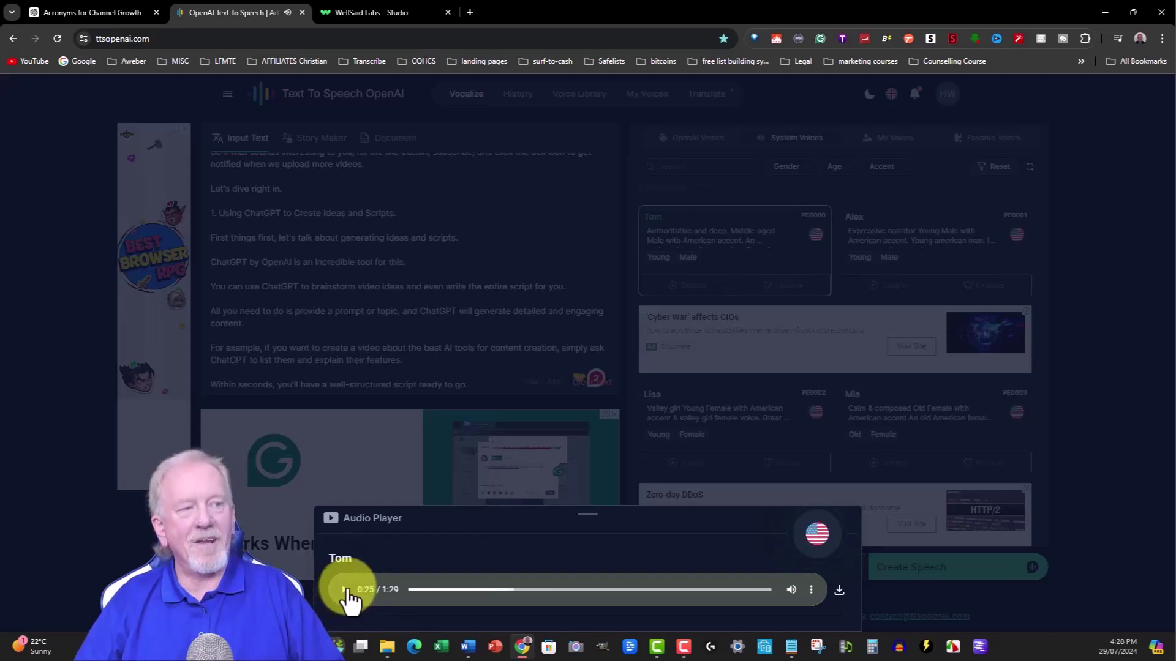
left_click(398, 254)
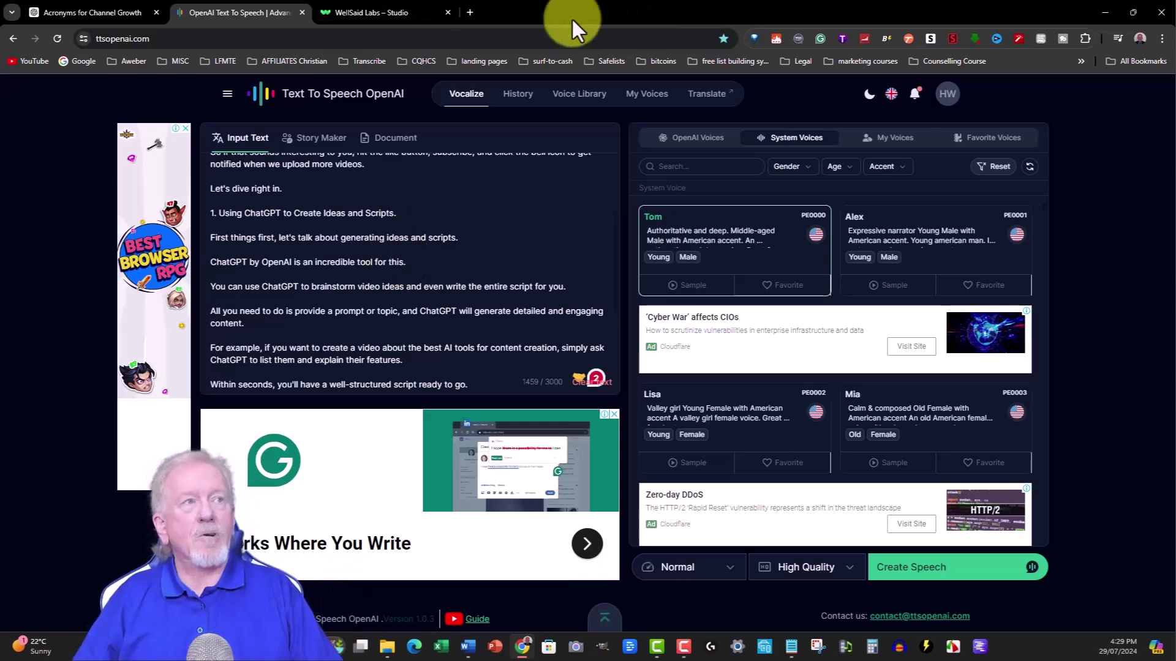
- Review the script in the WellSaid Labs Studio, then close that tab to return to TTS OpenAI
left_click(362, 15)
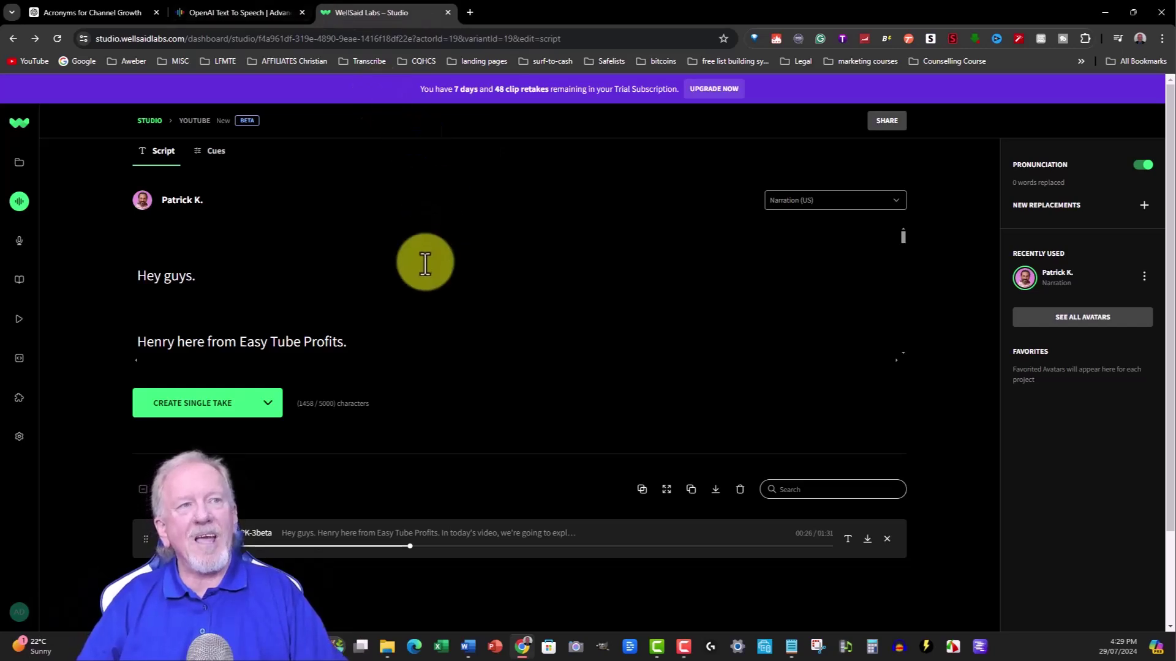
scroll(425, 264, "down", 5)
scroll(425, 263, "up", 4)
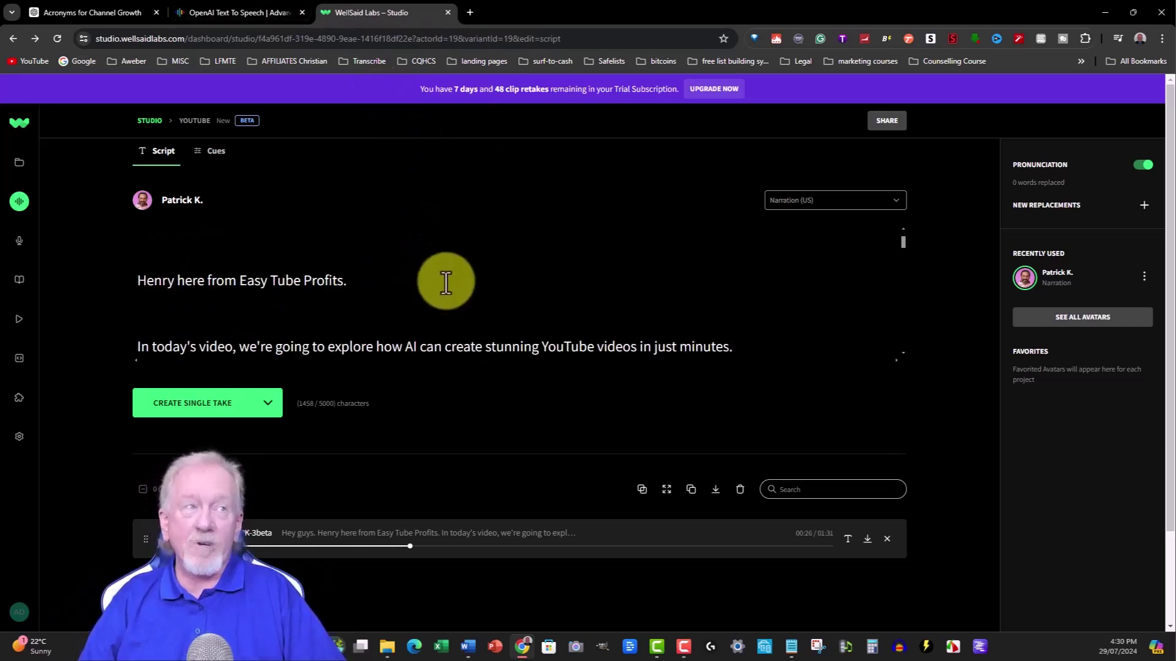
left_click(448, 13)
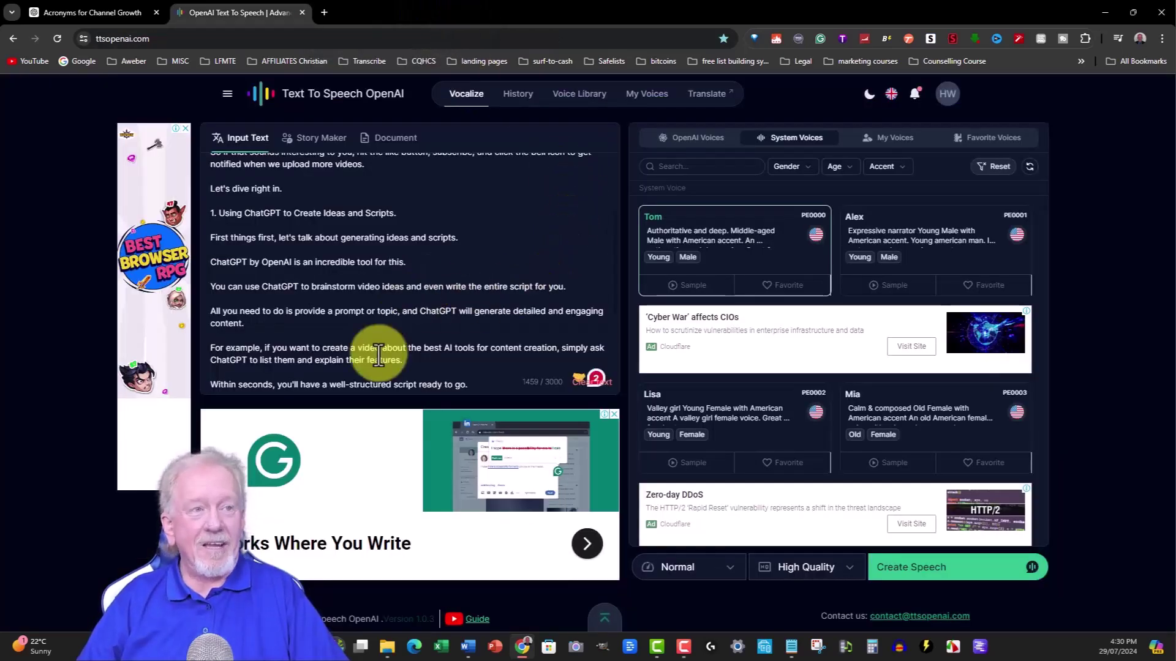
scroll(380, 318, "up", 2)
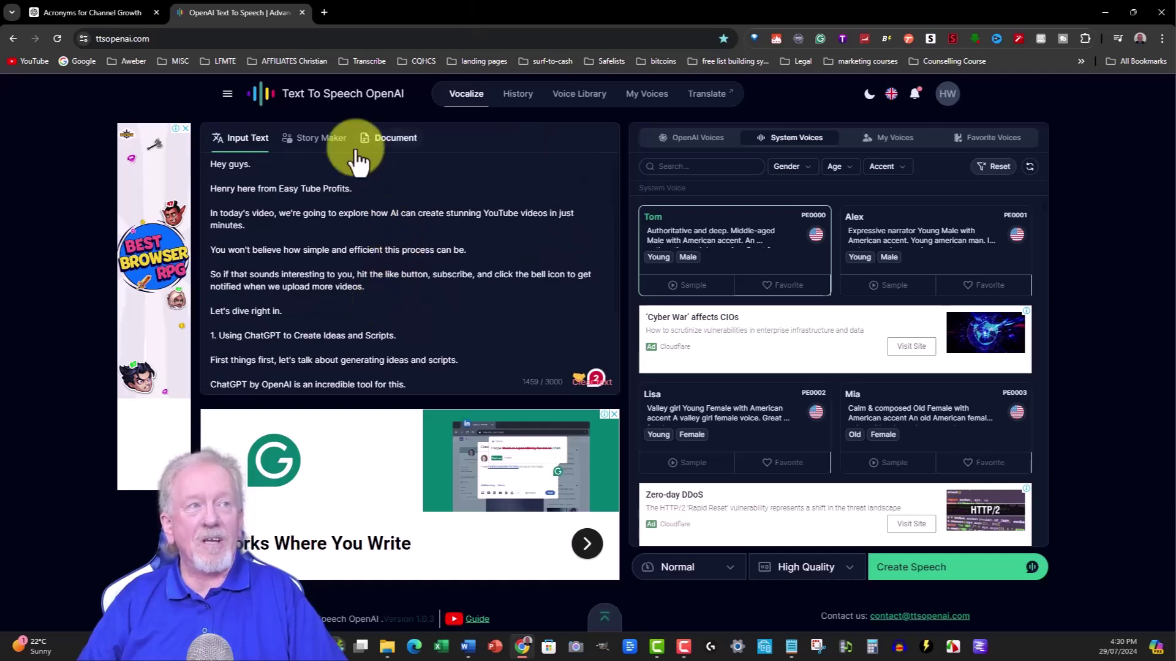